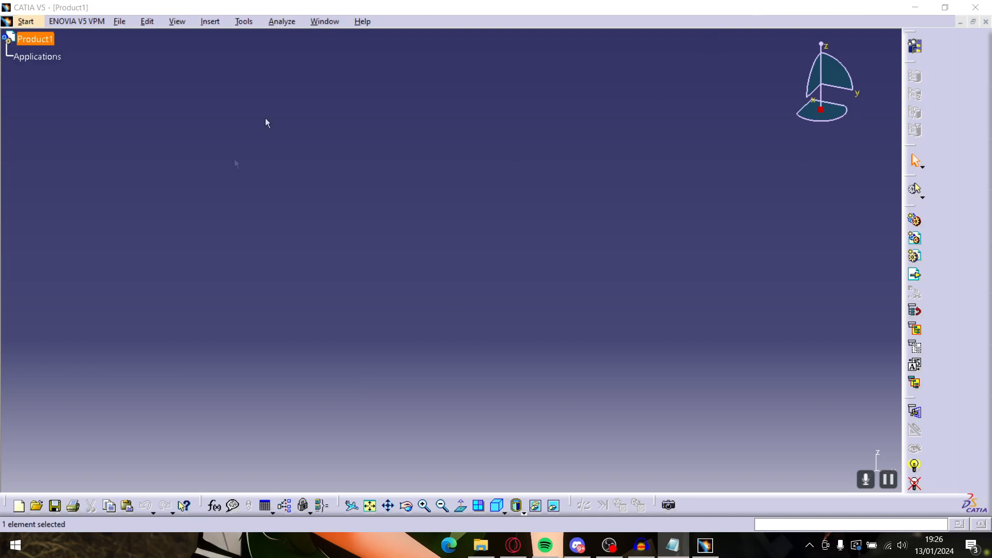
# Close the empty Product1 document without creating anything in it
pyautogui.click(31, 39)
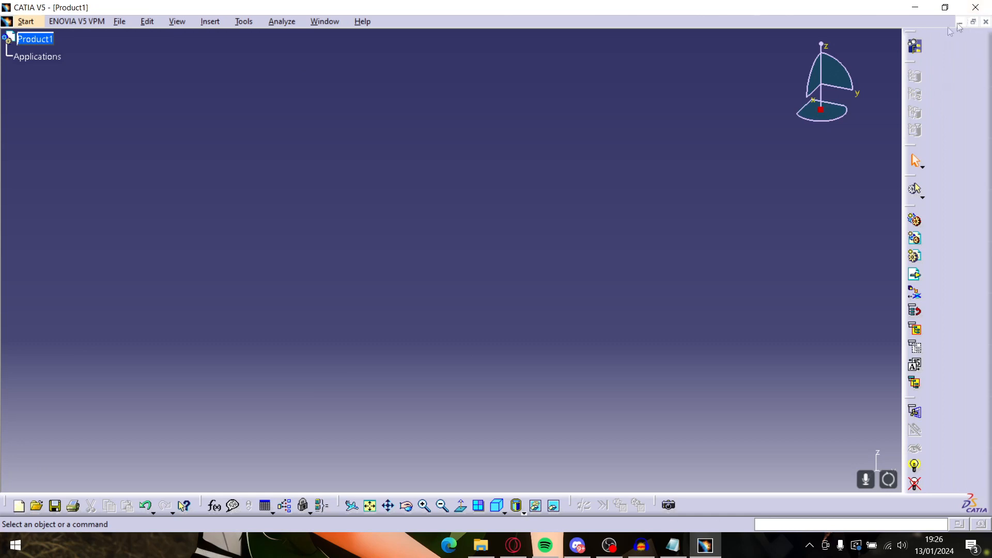
pyautogui.click(985, 23)
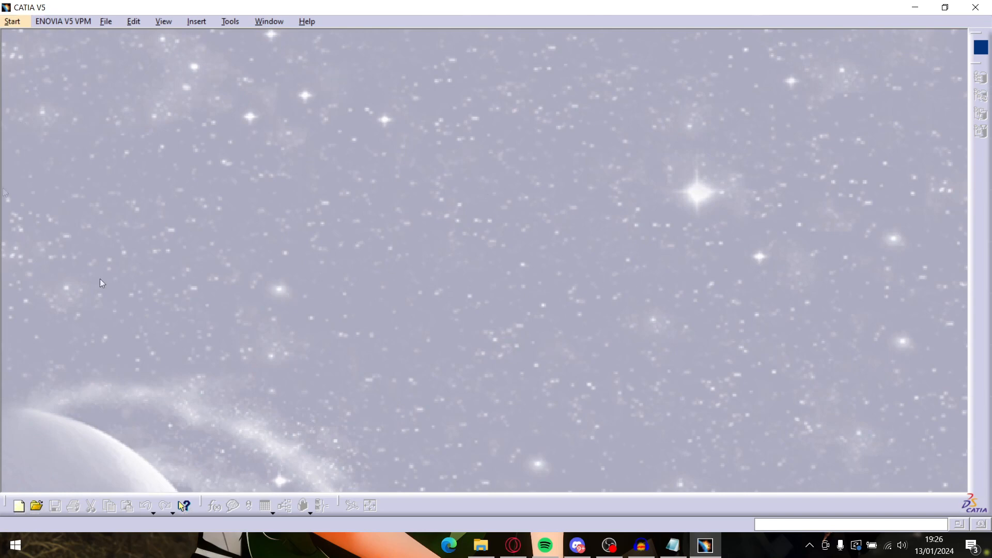
pyautogui.click(11, 24)
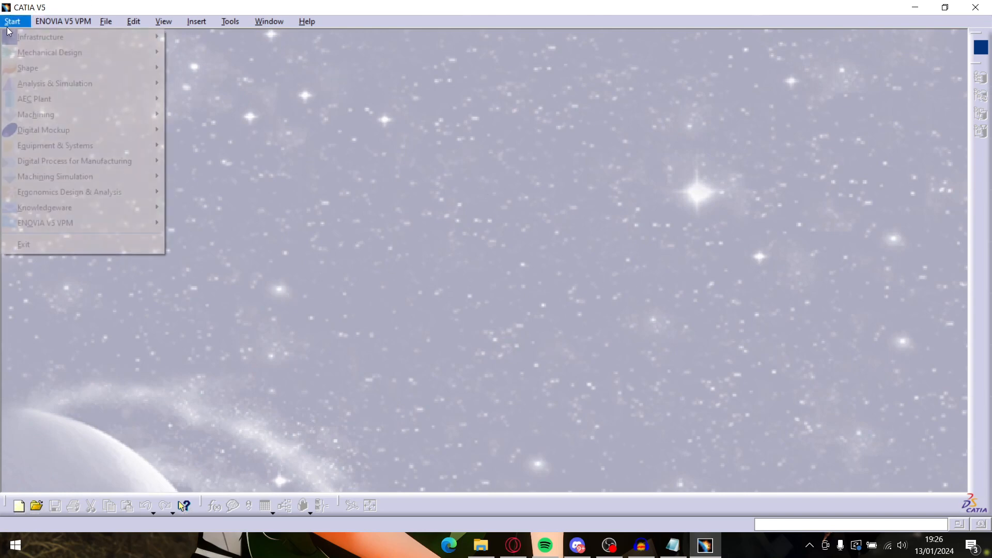
pyautogui.click(610, 74)
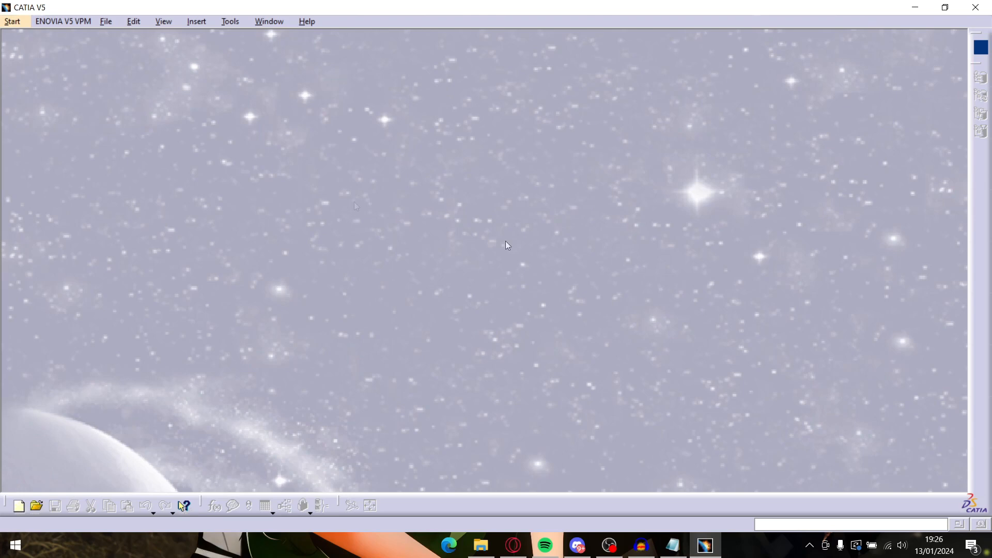
# Create a new Part Design part named Tutorial_1
pyautogui.click(10, 22)
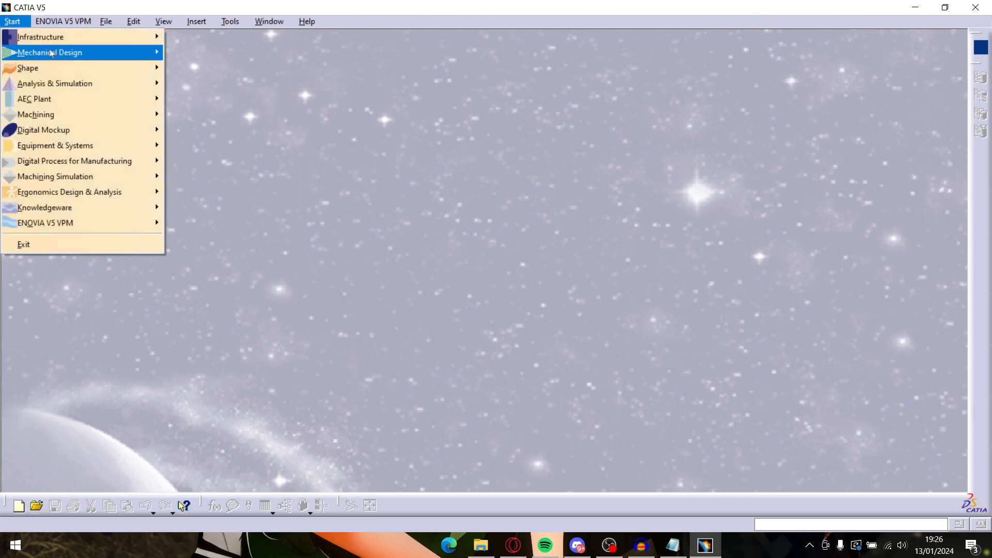
pyautogui.moveTo(53, 53)
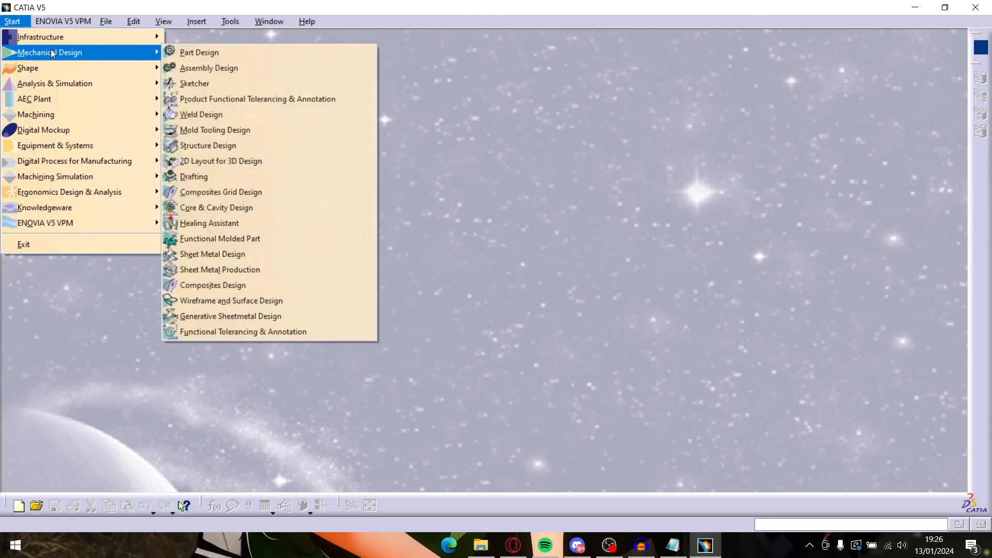
pyautogui.click(194, 53)
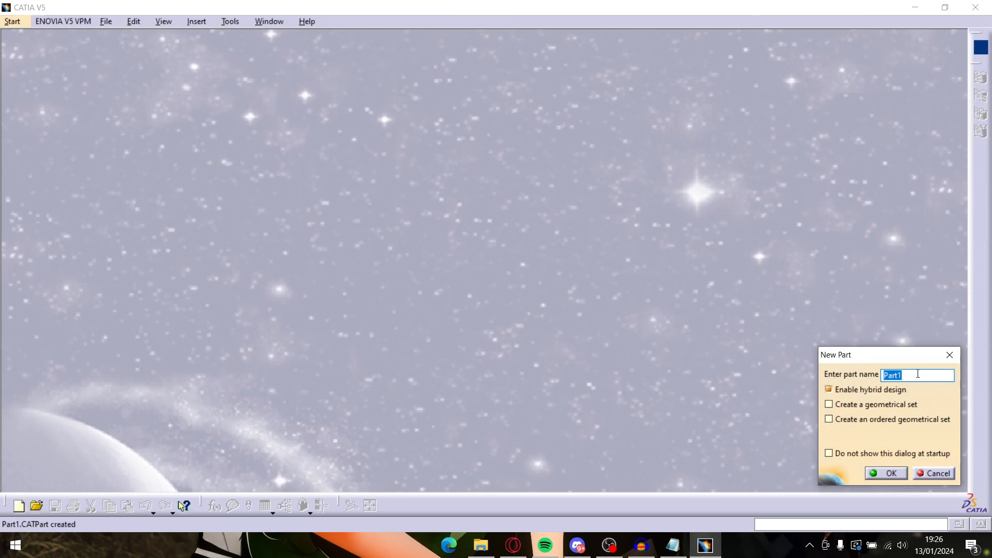
pyautogui.write('Tutorial_1')
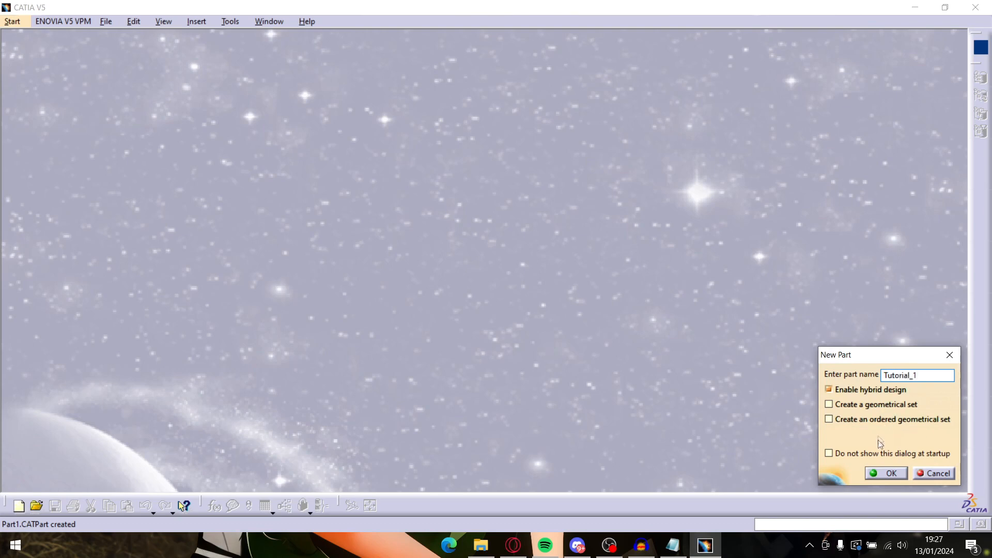
pyautogui.click(886, 472)
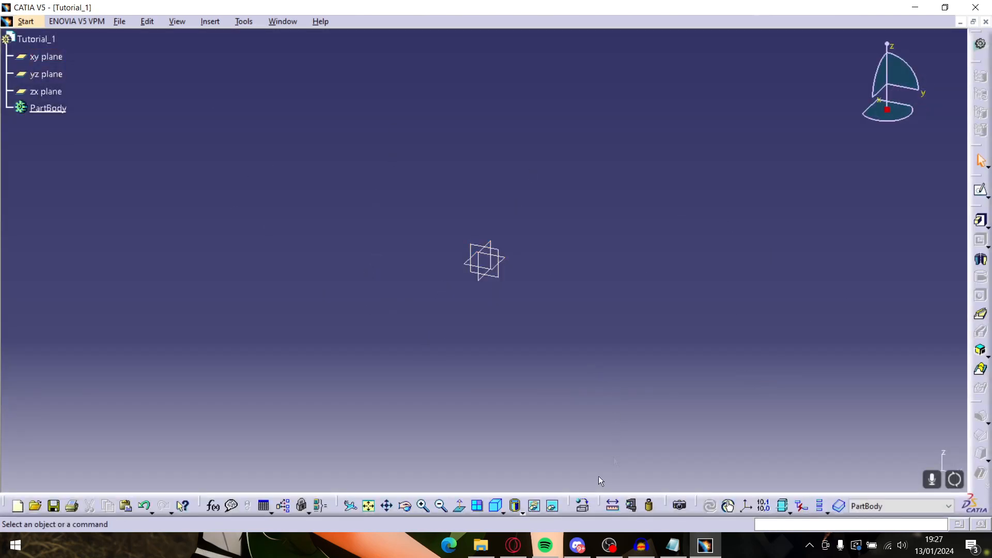
# Display the part's reference planes in isometric view and shift them slightly within the view
pyautogui.click(495, 506)
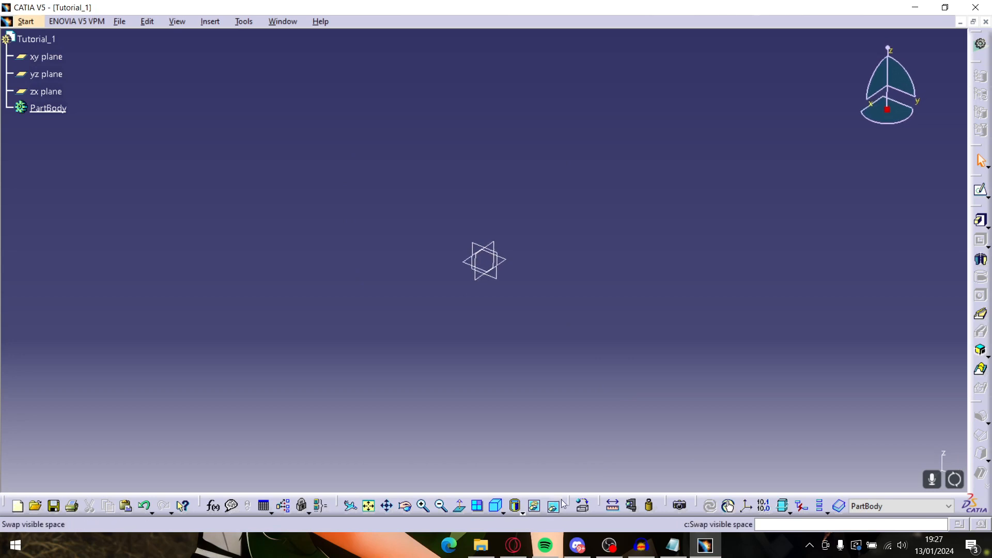
pyautogui.moveTo(535, 327); pyautogui.dragTo(444, 222)
pyautogui.moveTo(485, 331)
pyautogui.mouseDown(button='middle')
pyautogui.moveTo(500, 314)
pyautogui.moveTo(467, 330)
pyautogui.moveTo(478, 331)
pyautogui.mouseUp(button='middle')
pyautogui.scroll(1, 477, 331)
pyautogui.click(481, 334)
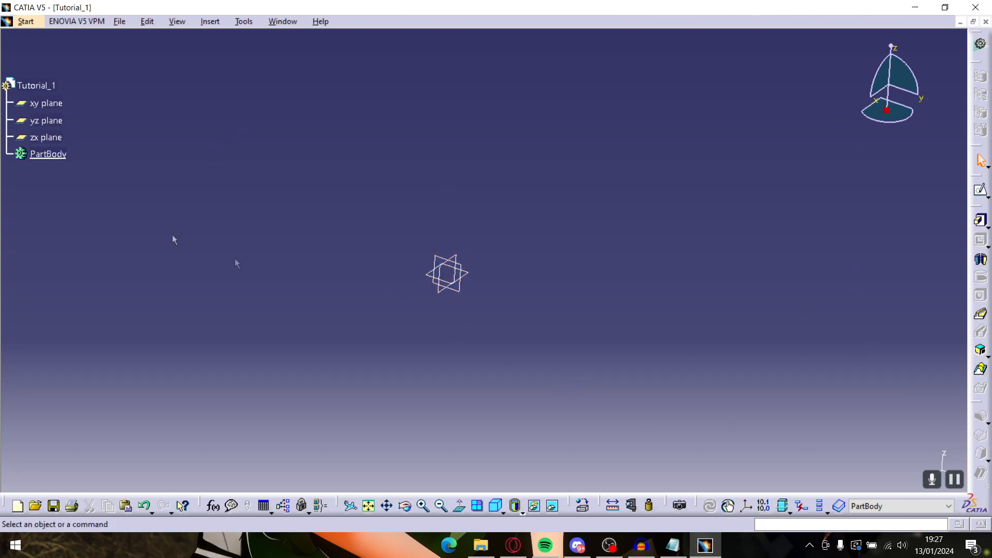
# Restore the contents and the positions of all toolbars through the Customize settings
pyautogui.click(242, 22)
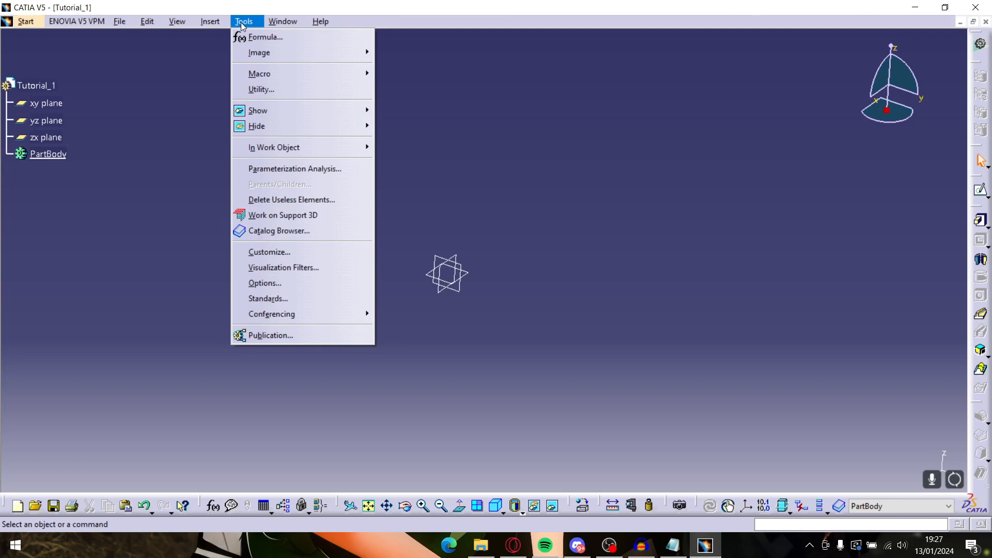
pyautogui.click(264, 250)
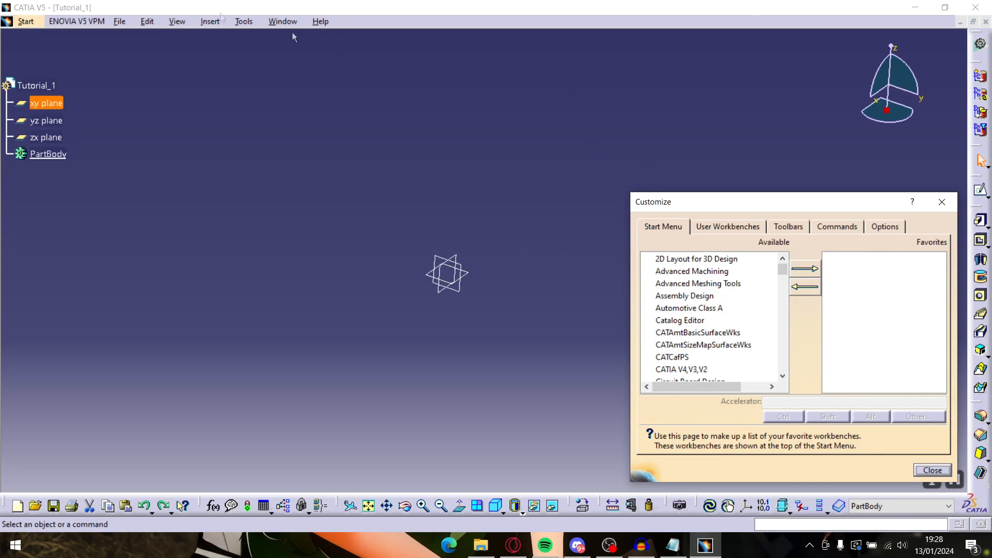
pyautogui.click(243, 22)
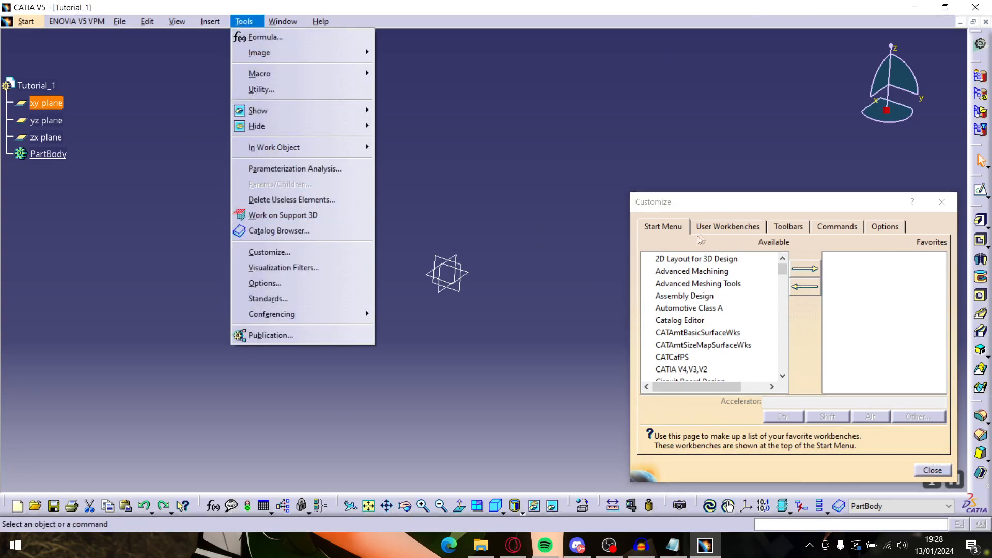
pyautogui.click(620, 244)
pyautogui.moveTo(775, 203); pyautogui.dragTo(449, 130)
pyautogui.click(458, 156)
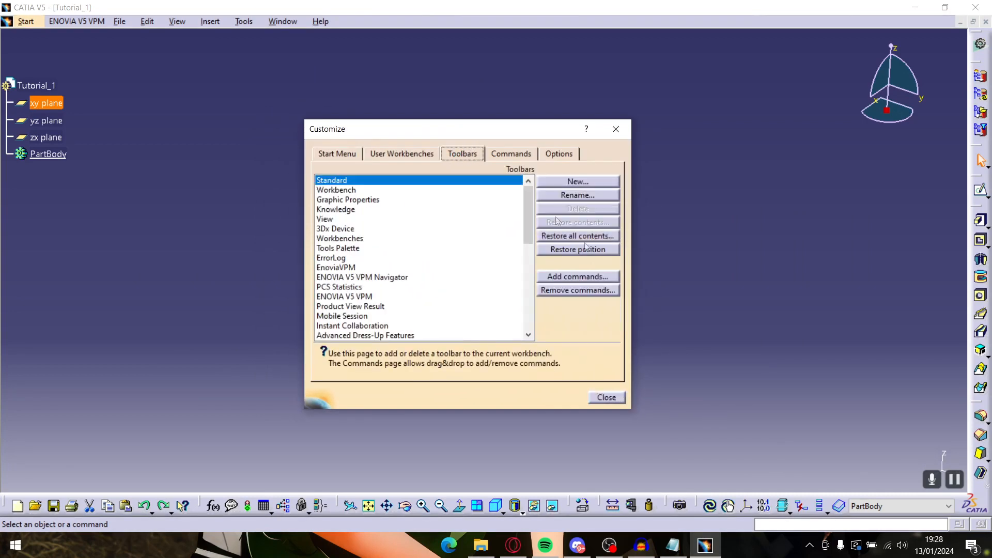
pyautogui.click(566, 237)
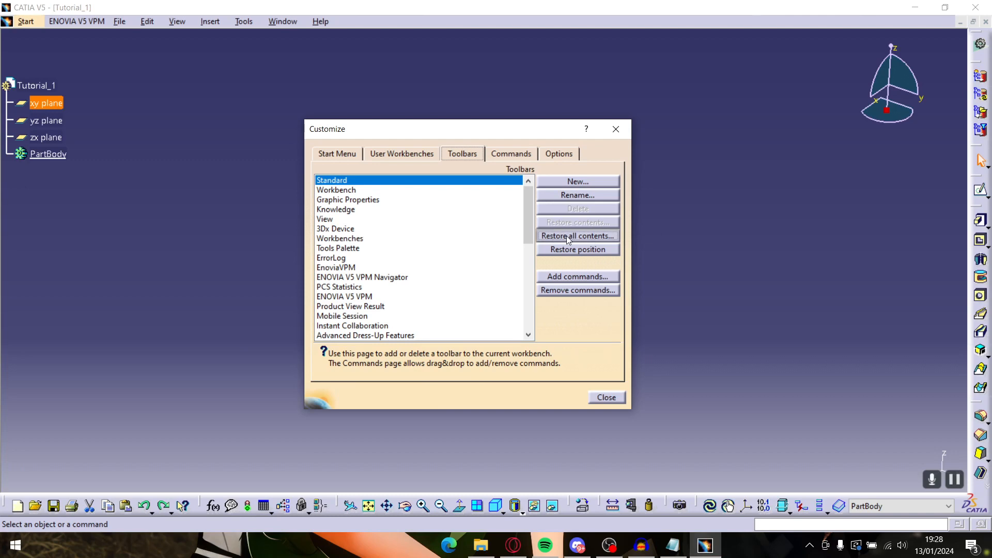
pyautogui.click(491, 299)
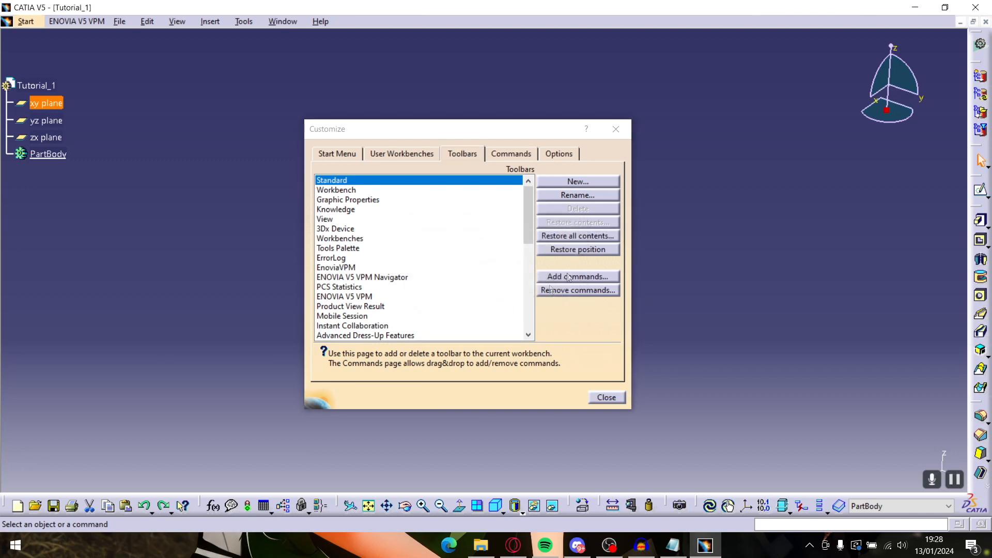
pyautogui.click(568, 249)
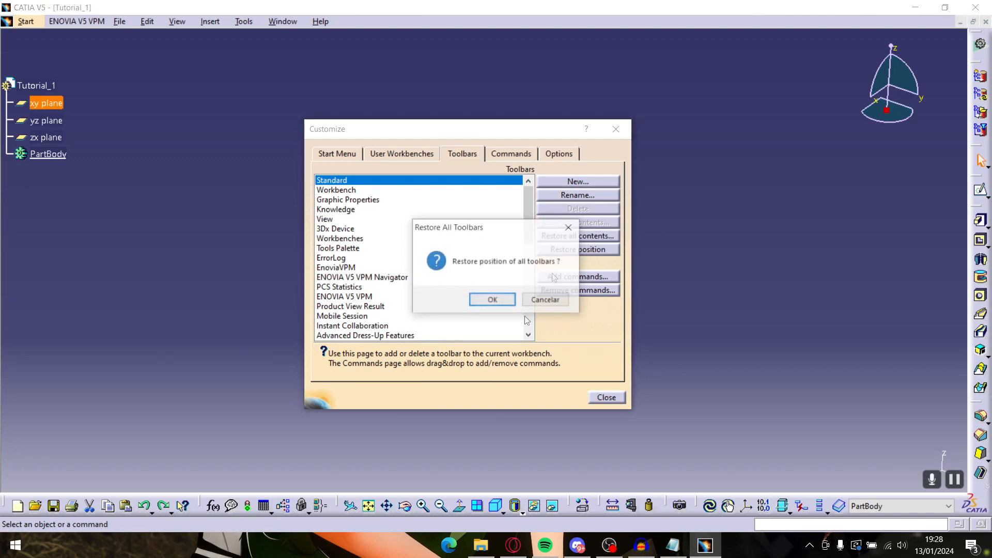
pyautogui.click(490, 300)
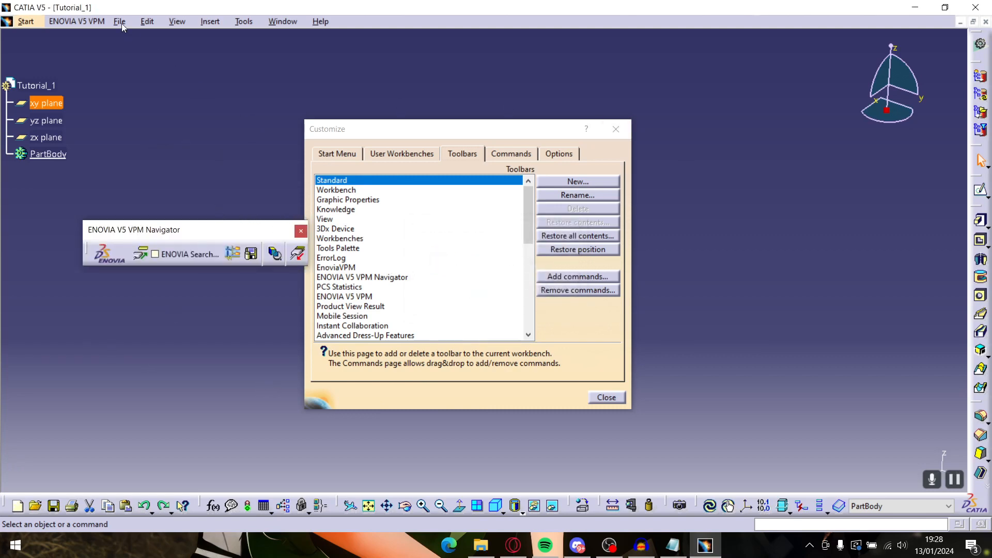
# Dock the ENOVIA V5 VPM Navigator, dress-up, transformation, constraint, annotation, reference element and feature recognition toolbars in one row below the menu bar
pyautogui.moveTo(119, 23); pyautogui.dragTo(120, 26)
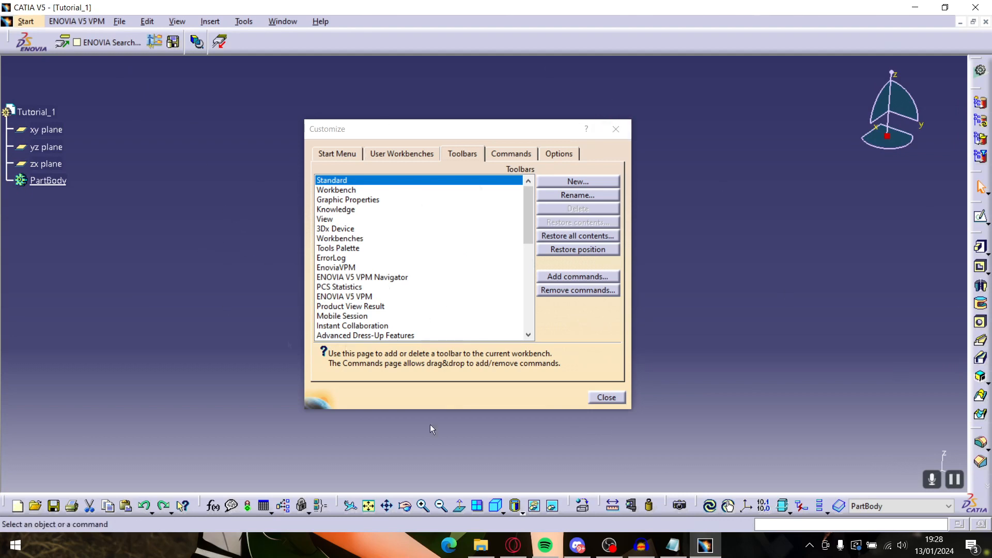
pyautogui.click(611, 396)
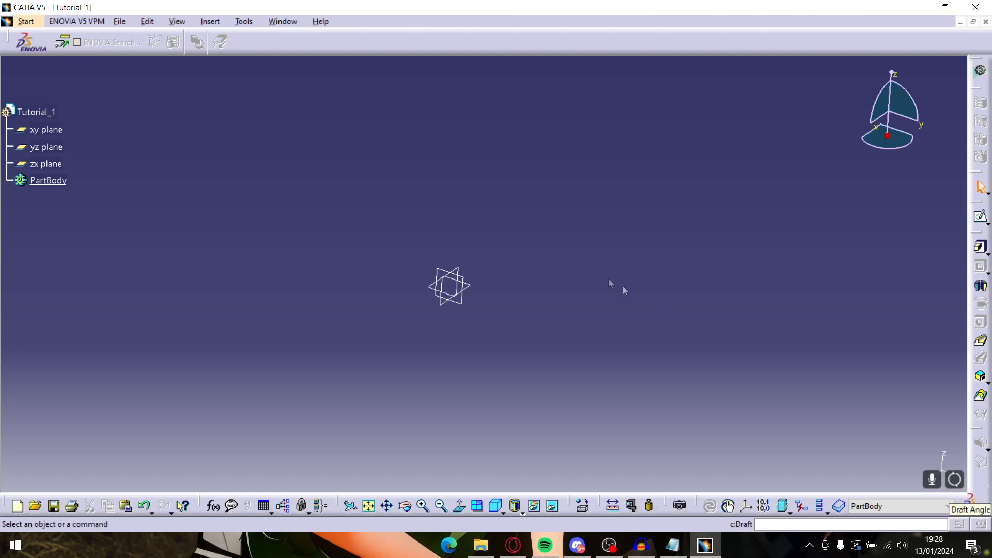
pyautogui.moveTo(976, 428); pyautogui.dragTo(242, 57)
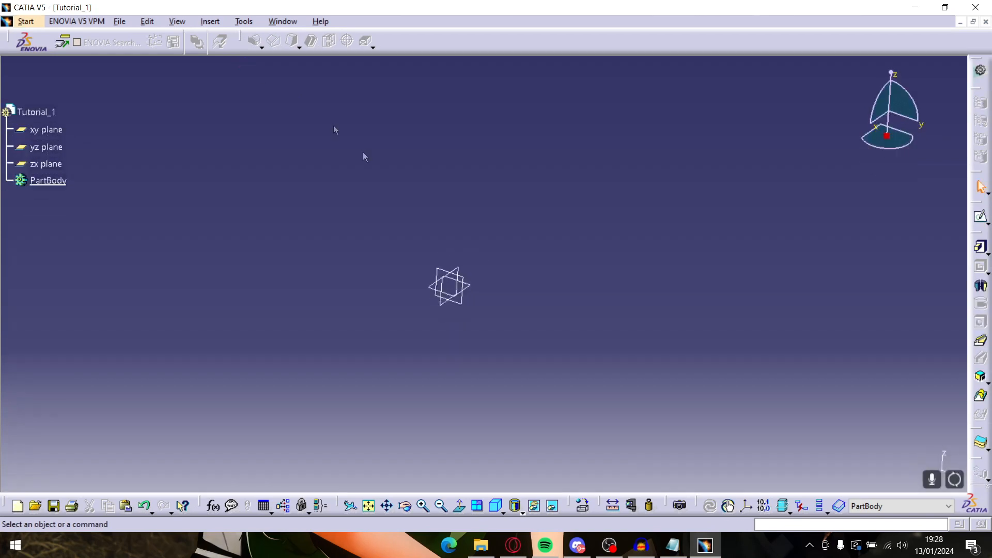
pyautogui.moveTo(987, 489); pyautogui.dragTo(383, 38)
pyautogui.moveTo(984, 485)
pyautogui.mouseDown()
pyautogui.moveTo(445, 58)
pyautogui.moveTo(486, 39)
pyautogui.moveTo(541, 42)
pyautogui.mouseUp()
pyautogui.moveTo(980, 486); pyautogui.dragTo(631, 45)
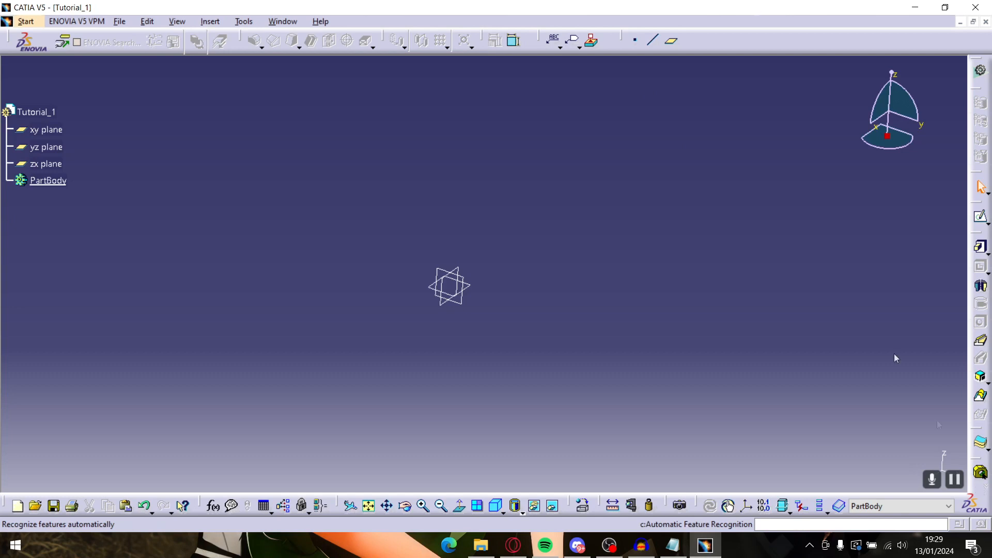
pyautogui.moveTo(707, 55); pyautogui.dragTo(706, 44)
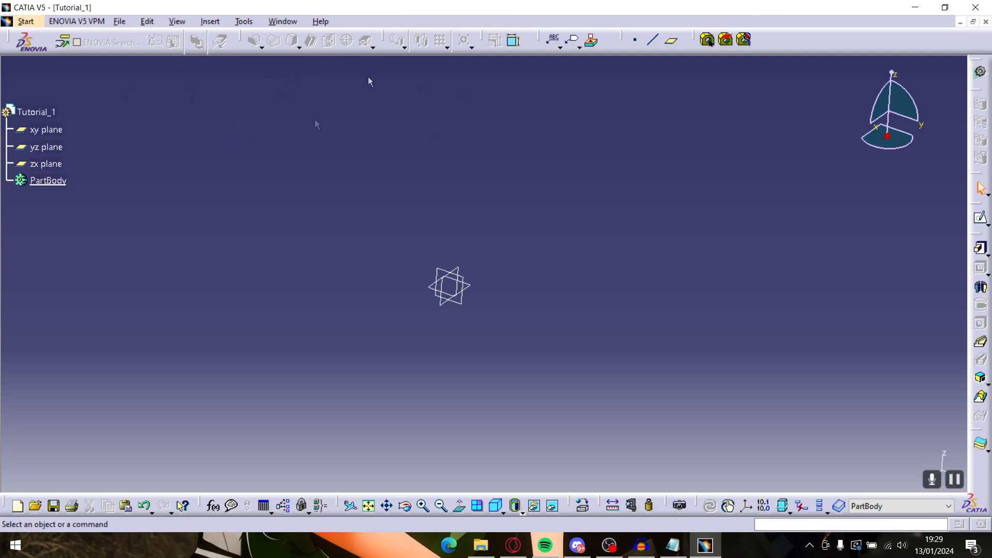
pyautogui.rightClick(781, 41)
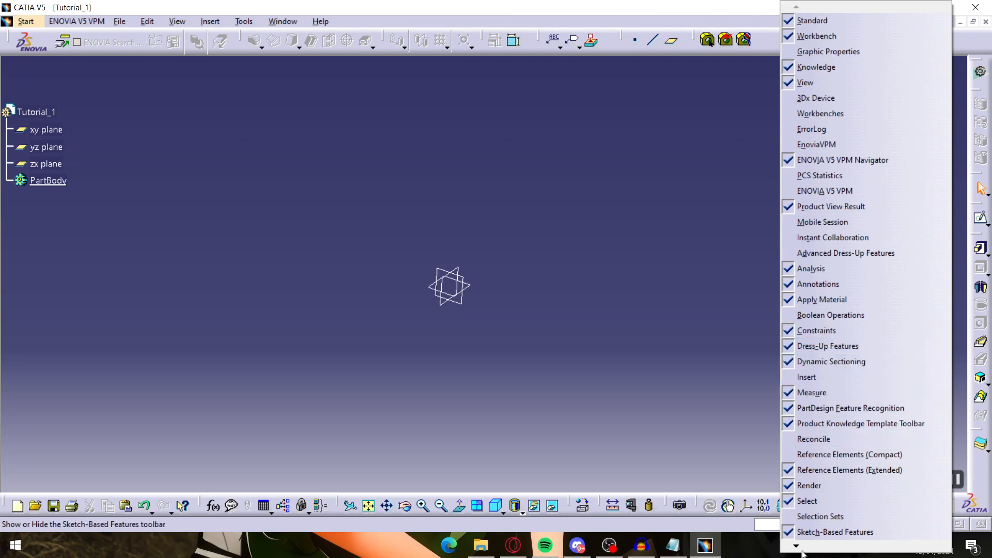
pyautogui.moveTo(798, 547)
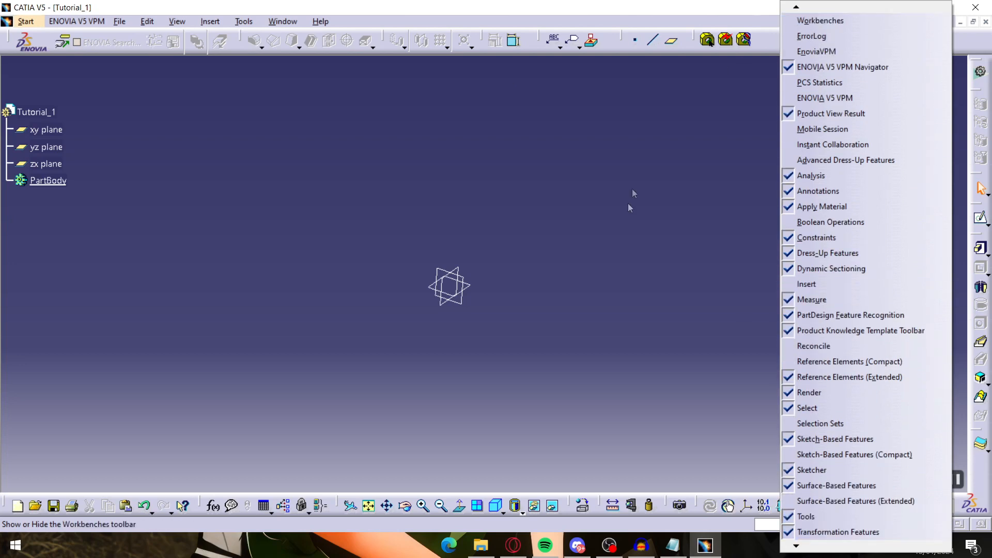
pyautogui.click(630, 196)
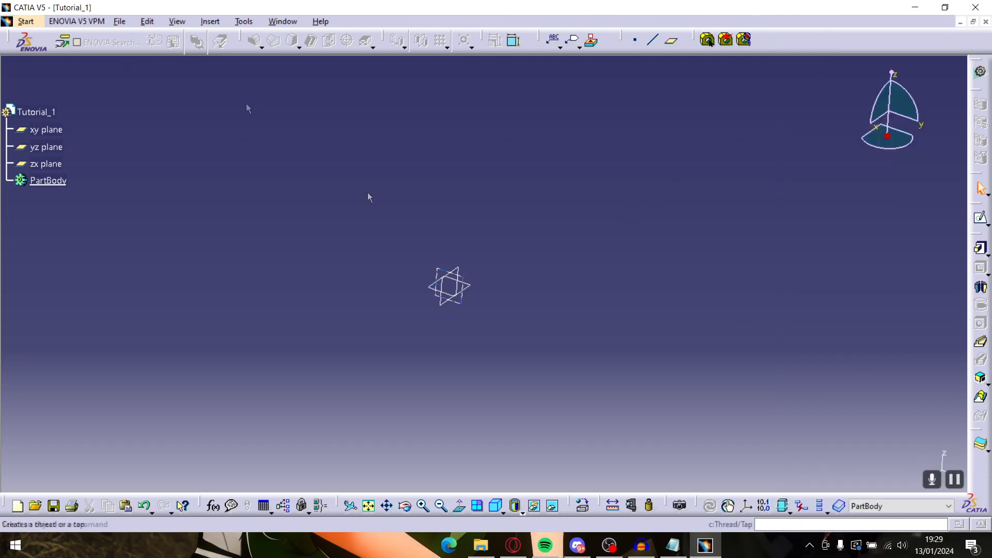
# Show the Graphic Properties toolbar and dock it in its own row beneath the ENOVIA V5 VPM Navigator toolbar
pyautogui.rightClick(791, 41)
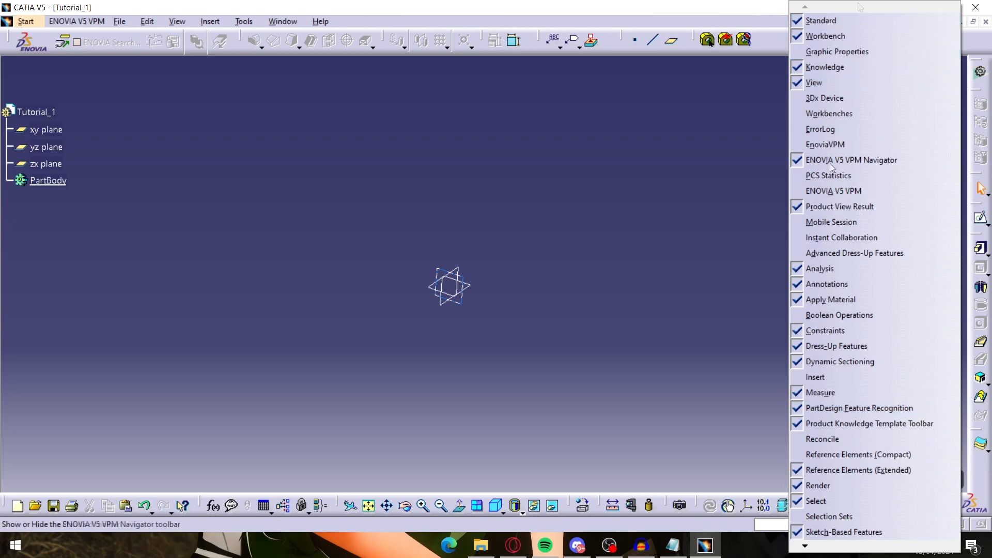
pyautogui.click(802, 53)
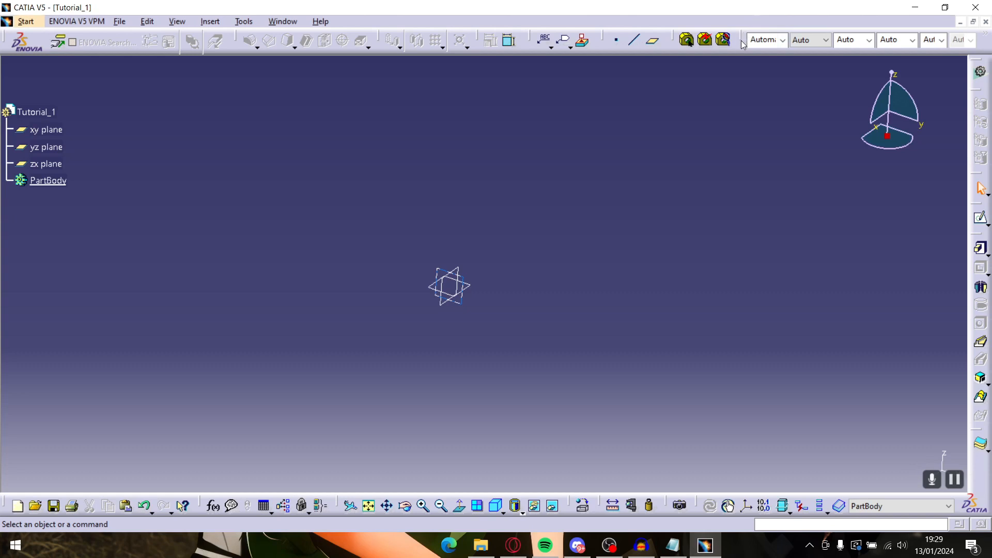
pyautogui.moveTo(730, 50); pyautogui.dragTo(730, 49)
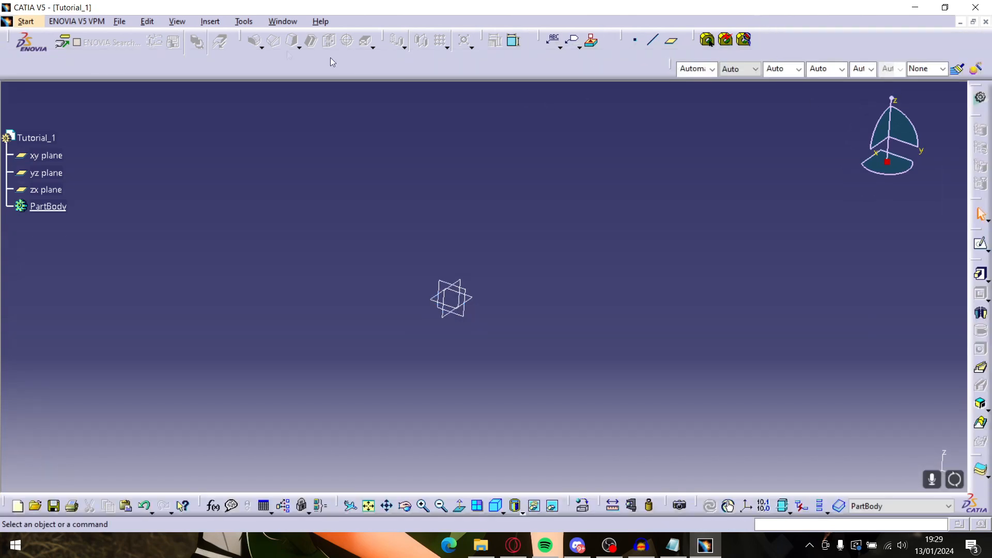
pyautogui.moveTo(9, 78); pyautogui.dragTo(12, 68)
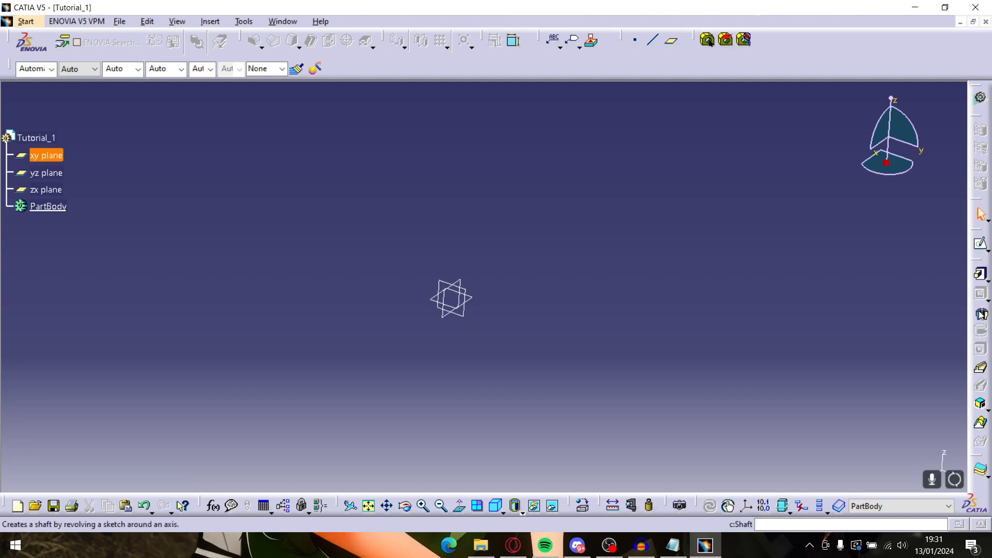
pyautogui.click(796, 523)
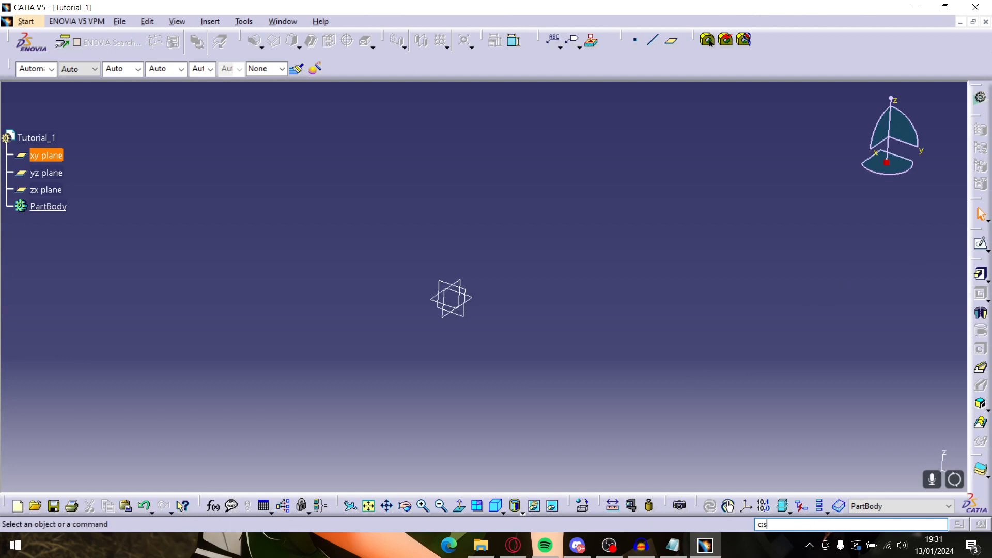
pyautogui.press('Return')
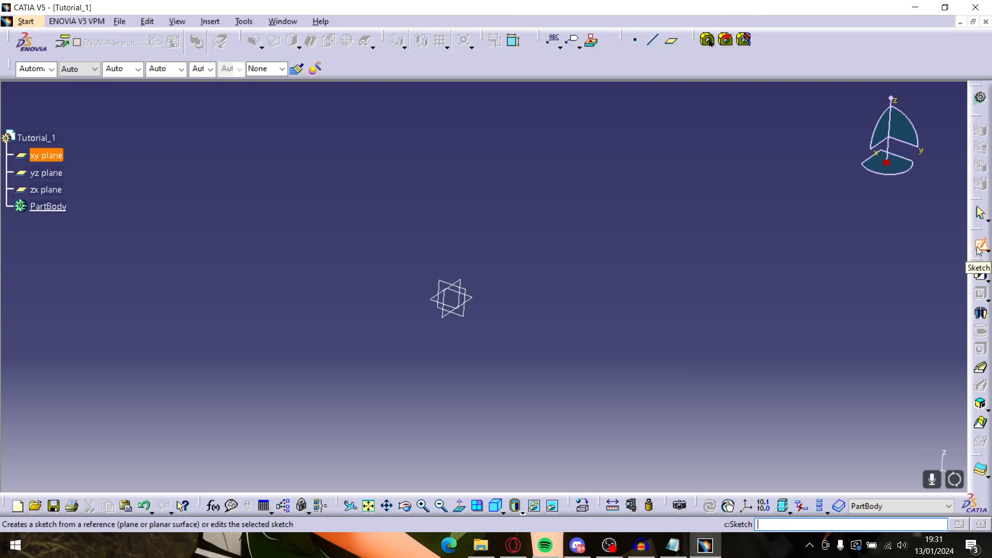
pyautogui.press('Escape')
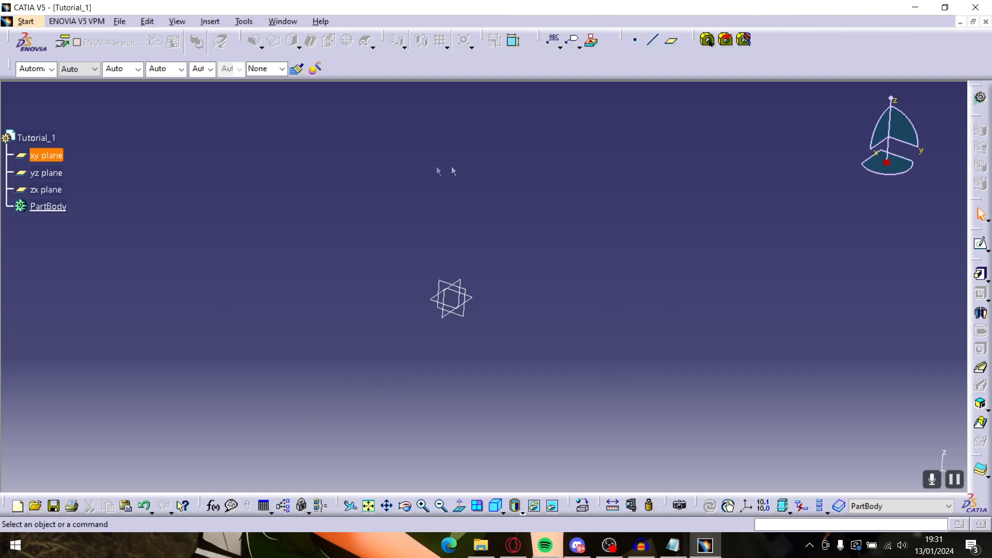
# Turn off the graduated color background in the Visualization settings of the General Display options
pyautogui.click(242, 21)
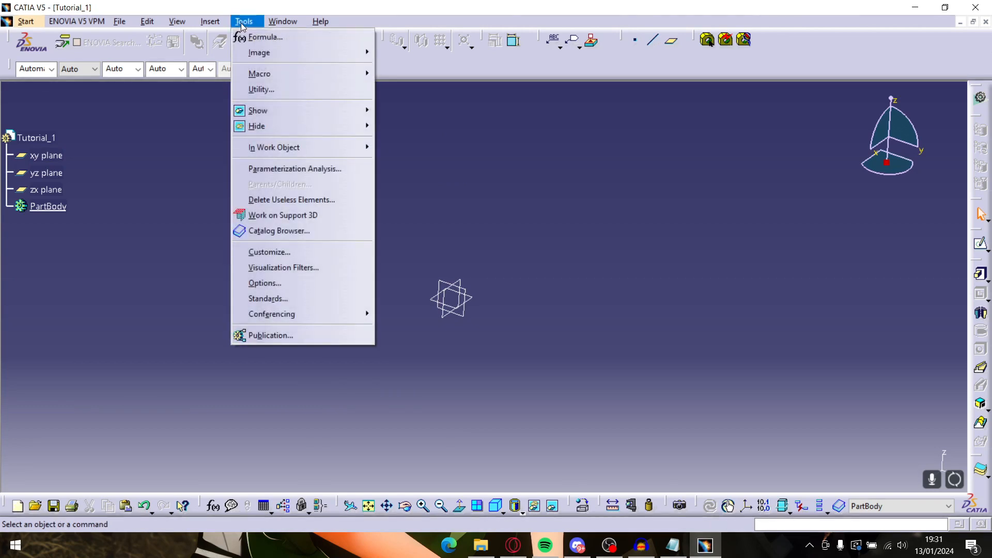
pyautogui.click(266, 284)
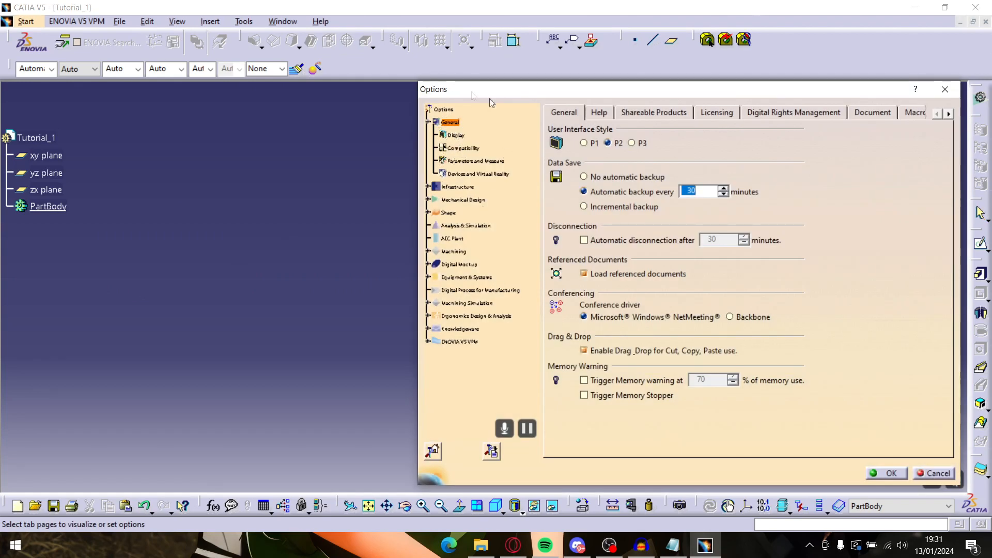
pyautogui.moveTo(471, 91); pyautogui.dragTo(161, 85)
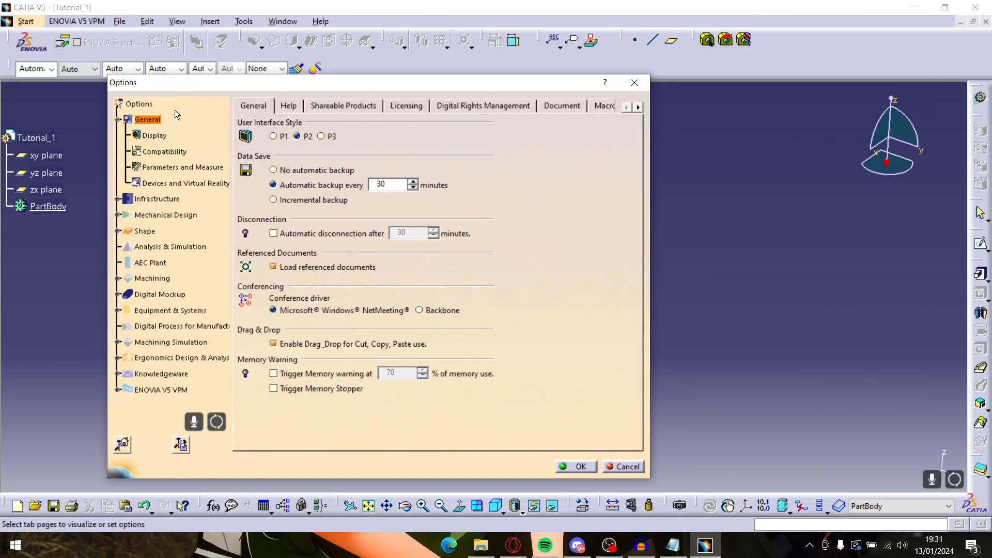
pyautogui.moveTo(203, 83); pyautogui.dragTo(232, 85)
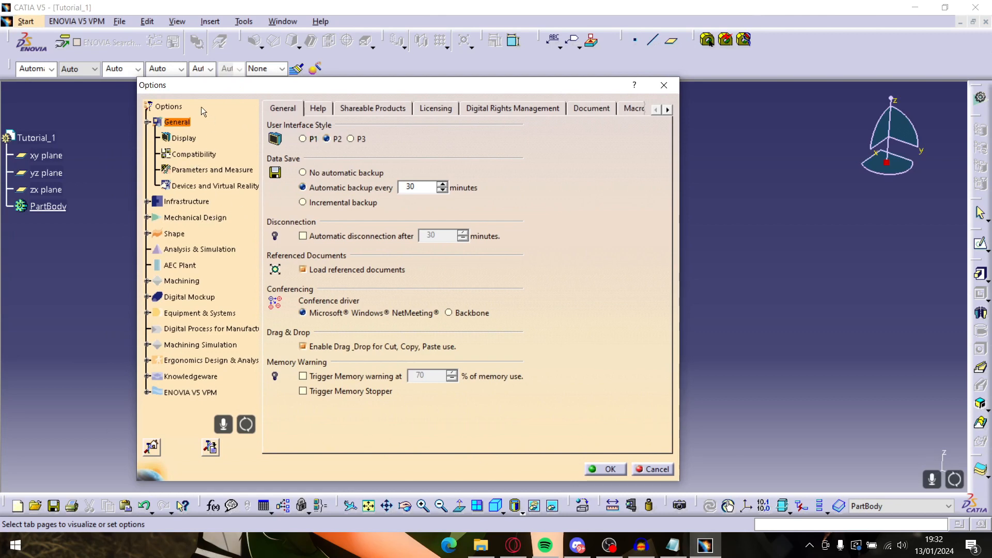
pyautogui.click(178, 140)
pyautogui.click(547, 111)
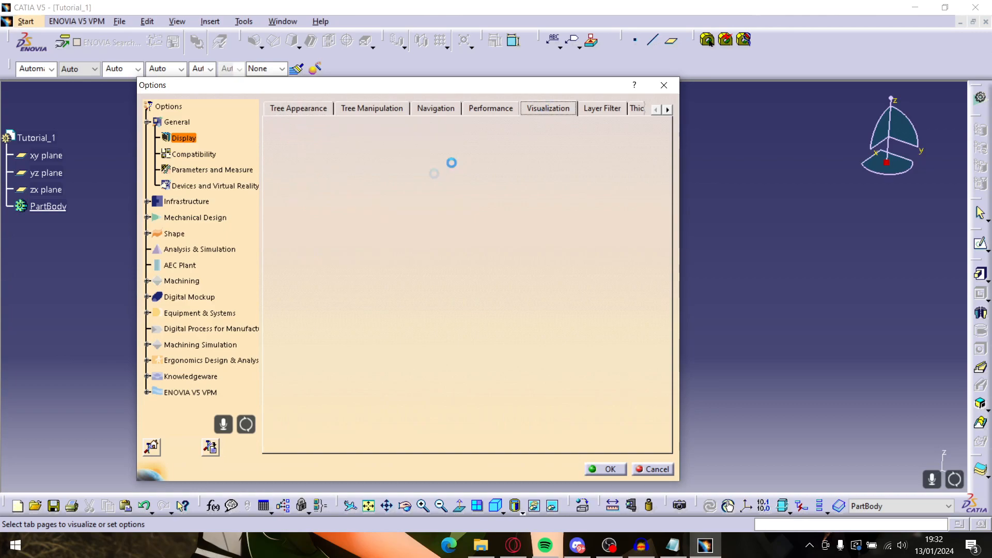
pyautogui.moveTo(360, 94); pyautogui.dragTo(221, 110)
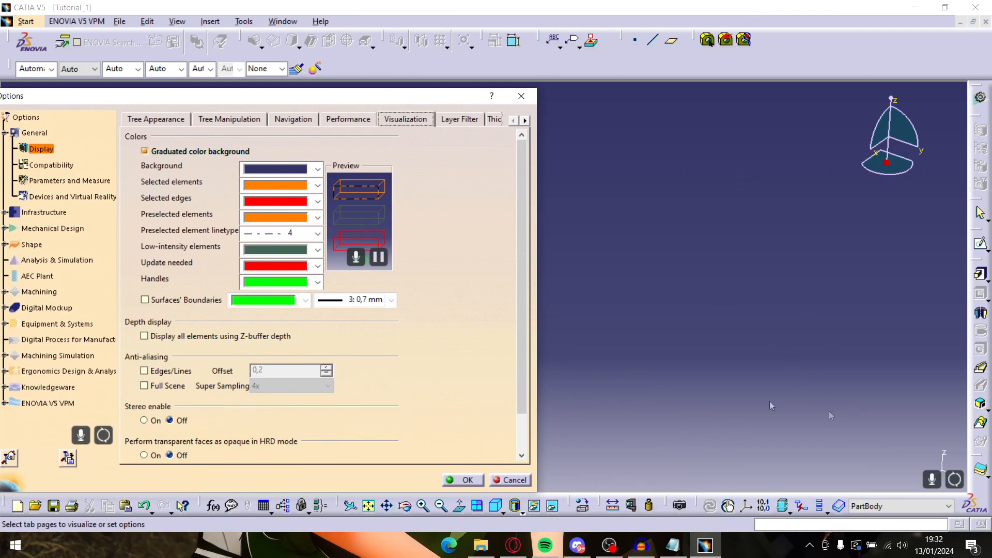
pyautogui.moveTo(299, 98); pyautogui.dragTo(495, 125)
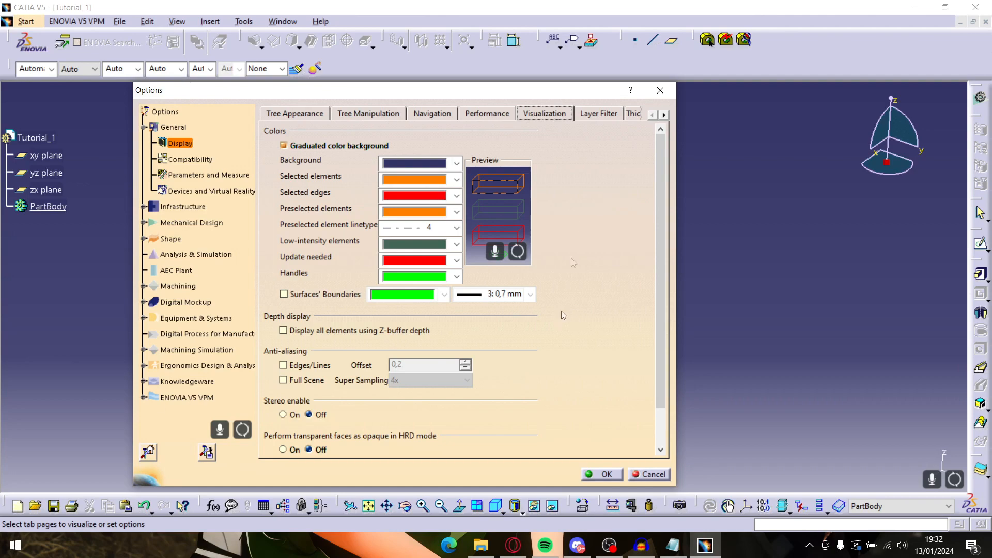
pyautogui.moveTo(279, 92); pyautogui.dragTo(146, 103)
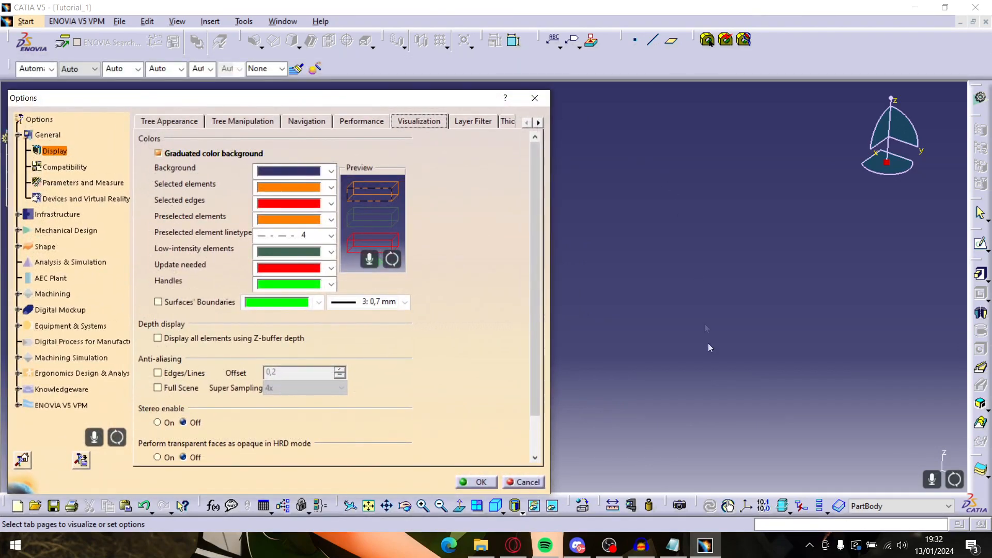
pyautogui.moveTo(174, 98); pyautogui.dragTo(359, 109)
pyautogui.moveTo(532, 104)
pyautogui.mouseDown()
pyautogui.moveTo(494, 289)
pyautogui.moveTo(500, 107)
pyautogui.moveTo(544, 100)
pyautogui.mouseUp()
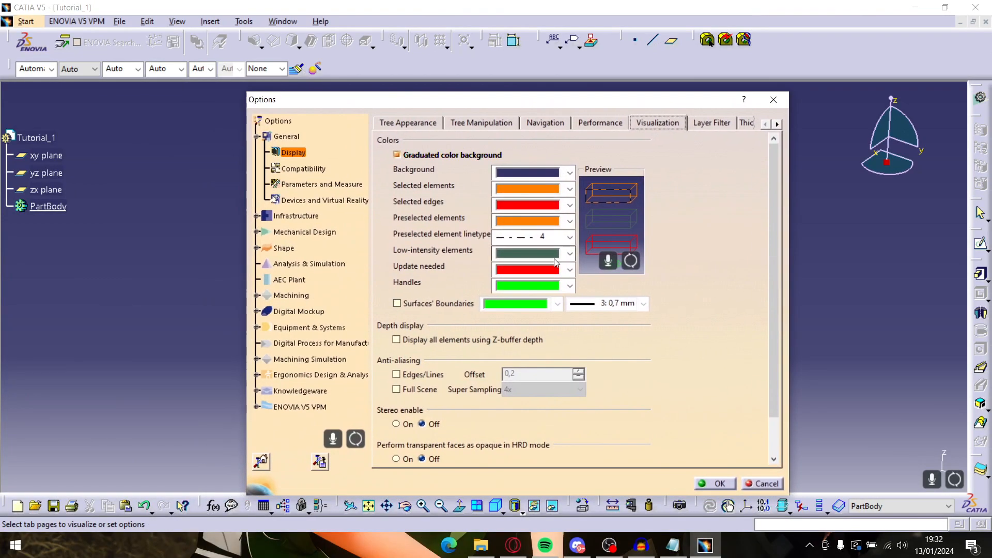
pyautogui.click(397, 154)
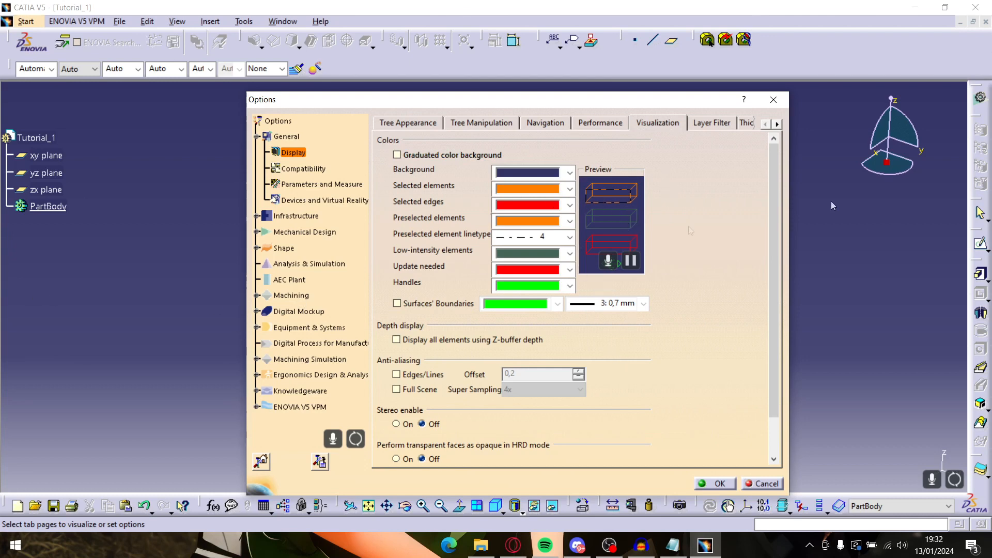
pyautogui.click(569, 172)
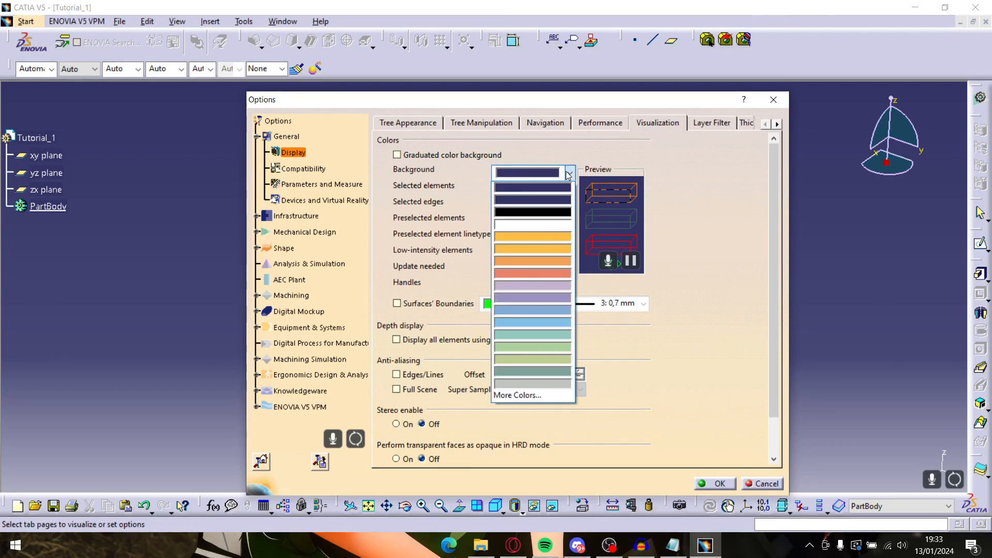
pyautogui.click(532, 395)
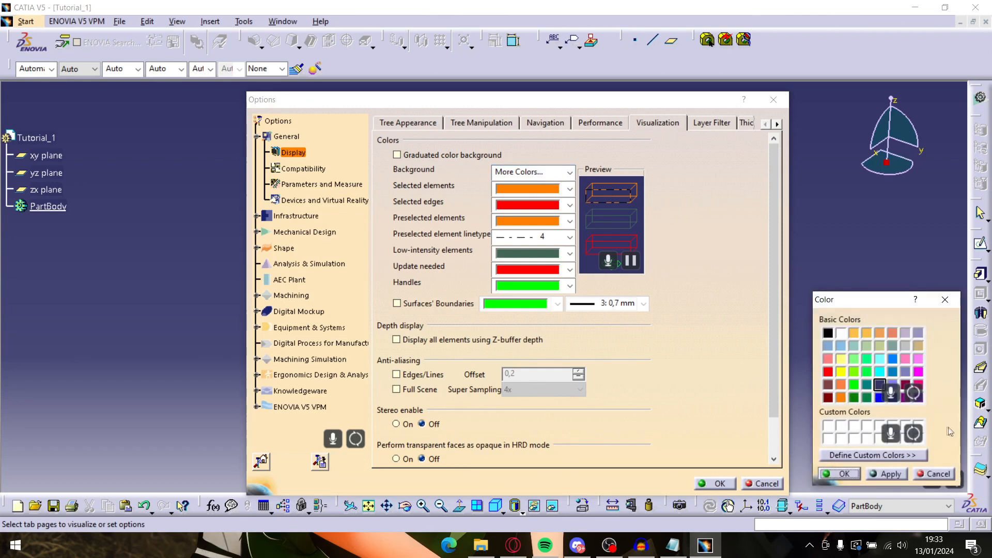
pyautogui.click(870, 455)
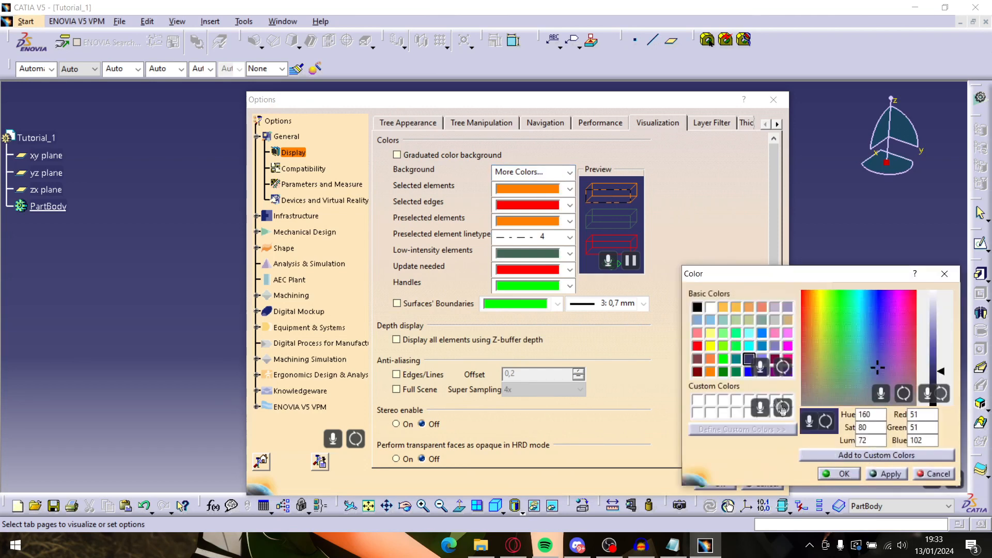
pyautogui.click(946, 275)
# Define a near-black custom background color with red 6, green 6 and blue 13 and add it to the custom colors
pyautogui.click(569, 172)
pyautogui.click(532, 395)
pyautogui.click(868, 456)
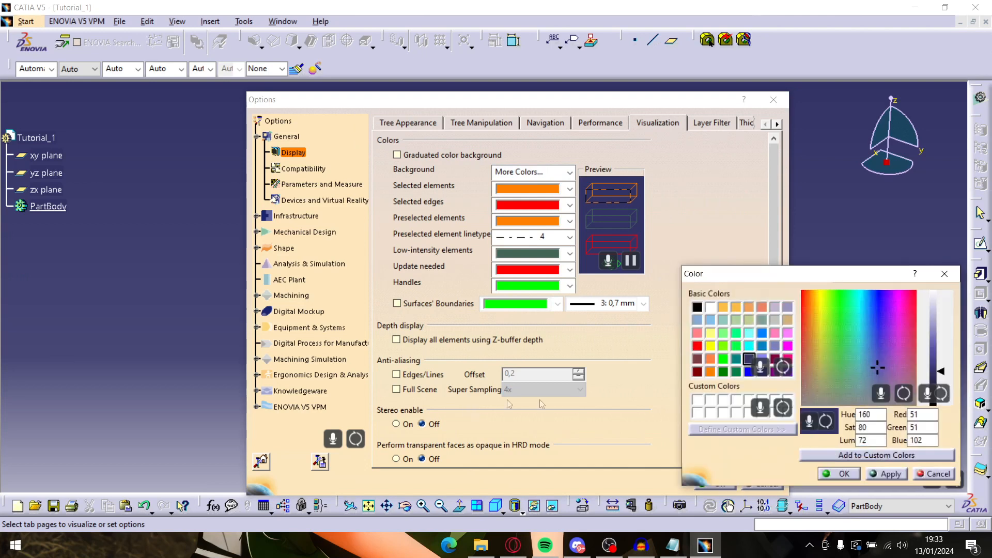
pyautogui.moveTo(940, 370); pyautogui.dragTo(936, 402)
pyautogui.click(871, 459)
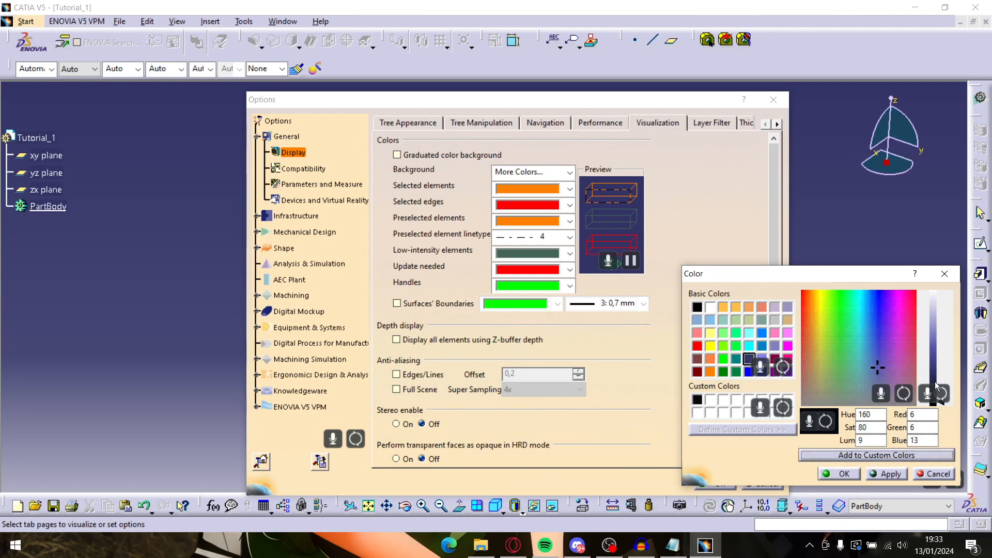
# Add further dark custom colors, including a neutral gray with red, green and blue at 47, and accept the color definitions
pyautogui.click(937, 391)
pyautogui.click(938, 386)
pyautogui.click(860, 405)
pyautogui.moveTo(860, 410); pyautogui.dragTo(862, 413)
pyautogui.click(886, 472)
pyautogui.click(864, 456)
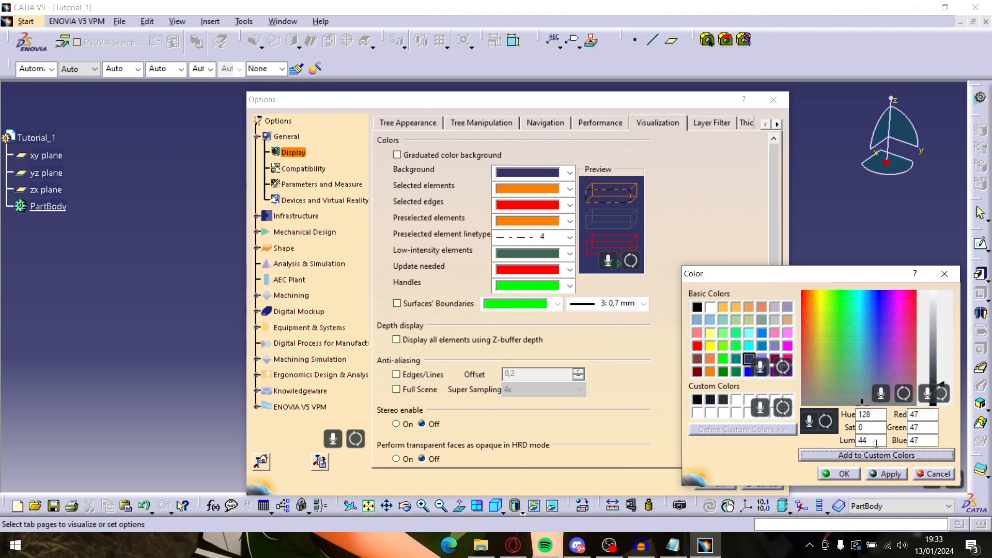
pyautogui.moveTo(940, 384); pyautogui.dragTo(940, 386)
pyautogui.click(897, 455)
pyautogui.click(839, 474)
# Set the background color to the custom dark gray and move the Options dialog away from the center of the view
pyautogui.click(551, 173)
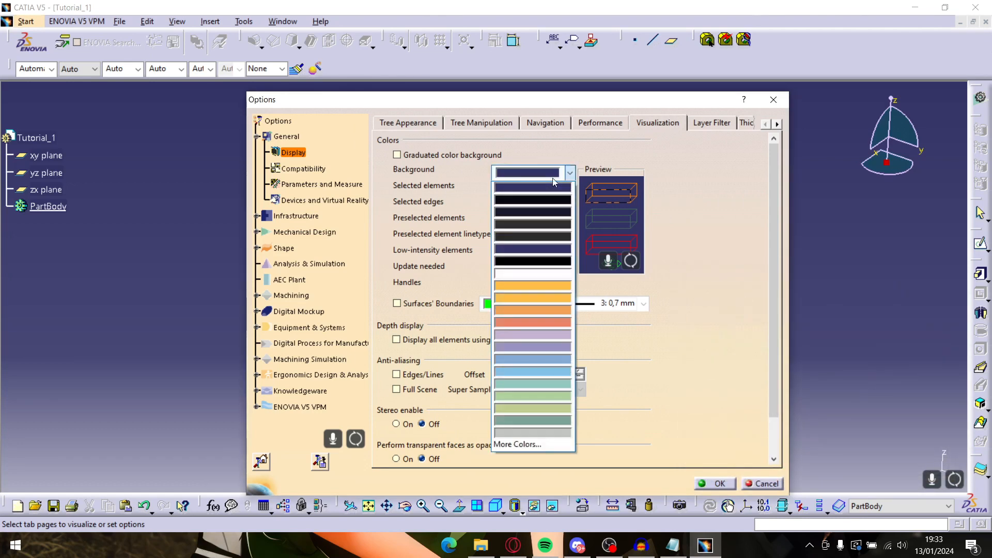
pyautogui.click(677, 265)
pyautogui.click(567, 177)
pyautogui.click(590, 113)
pyautogui.moveTo(592, 107); pyautogui.dragTo(348, 100)
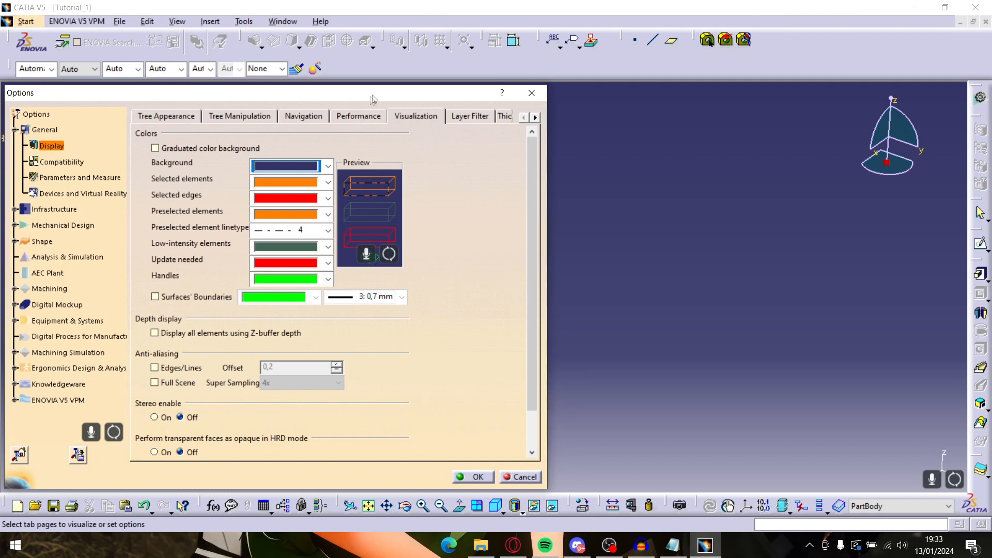
pyautogui.moveTo(350, 96); pyautogui.dragTo(386, 98)
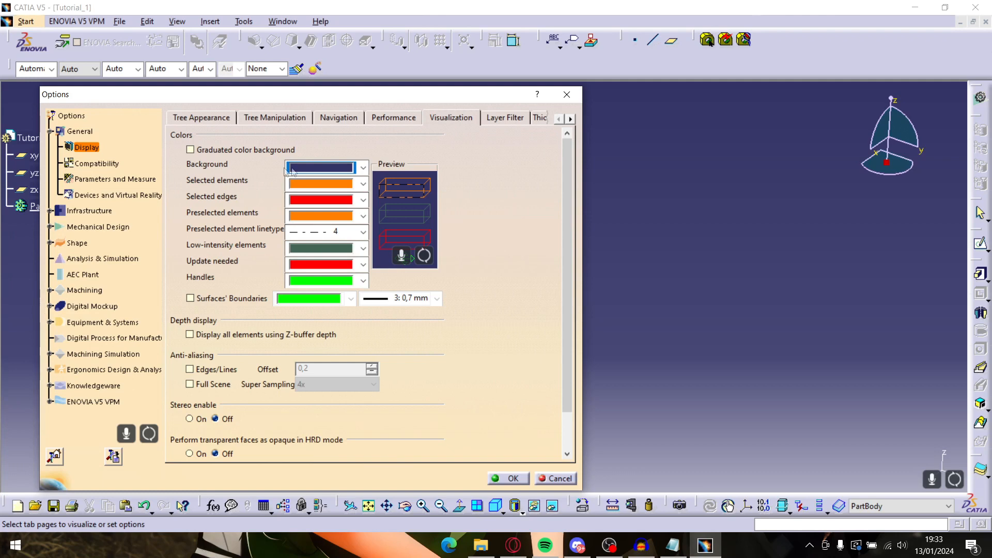
pyautogui.click(361, 167)
pyautogui.click(333, 219)
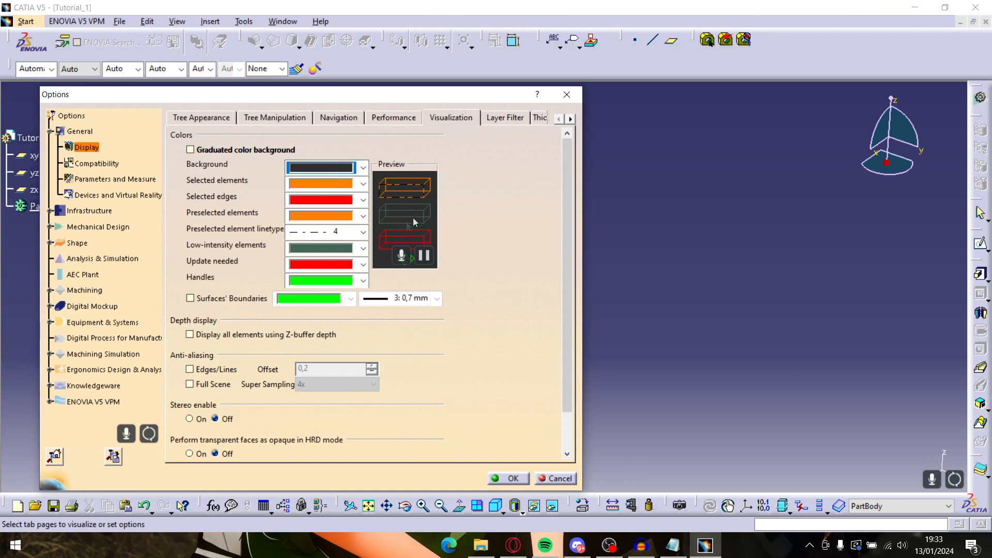
# Try black and near-black background colors in the preview and switch back to dark gray
pyautogui.click(363, 168)
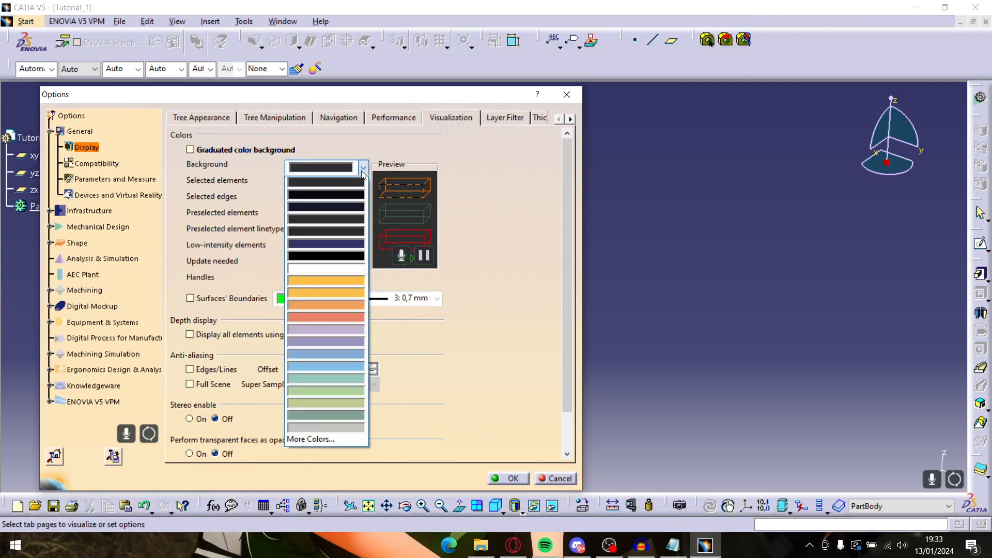
pyautogui.click(326, 256)
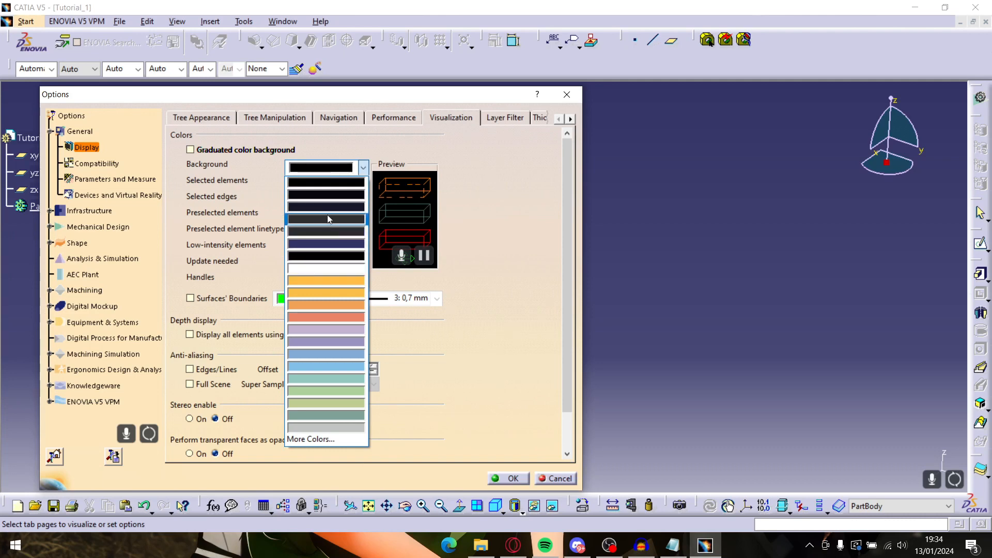
pyautogui.click(327, 217)
pyautogui.click(363, 167)
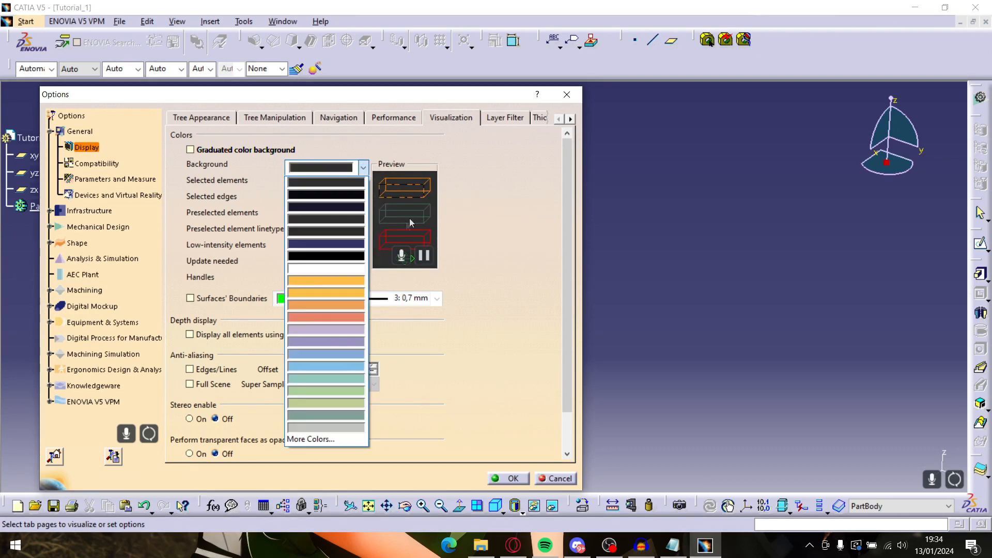
pyautogui.click(341, 196)
pyautogui.click(348, 169)
pyautogui.click(349, 194)
pyautogui.click(347, 168)
pyautogui.click(346, 220)
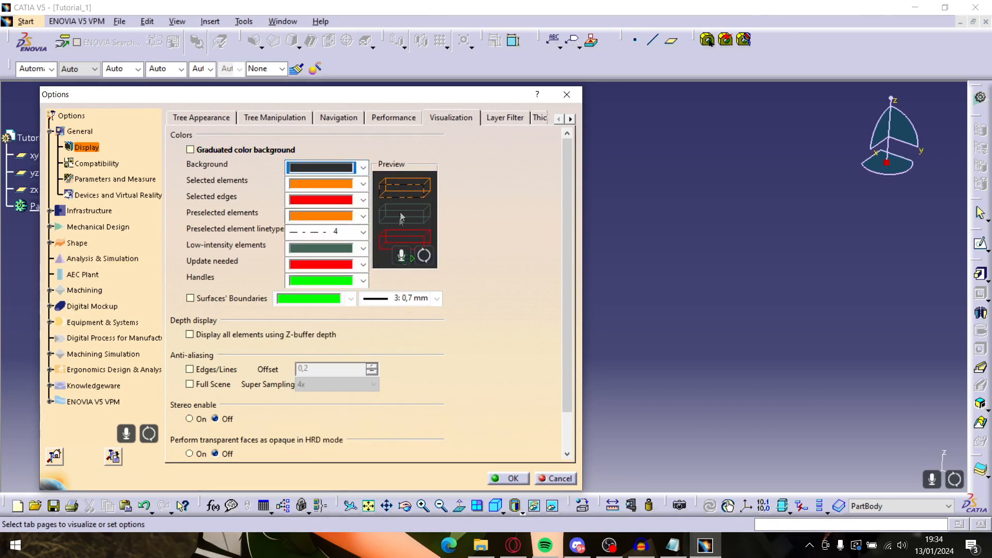
# Choose the last custom dark gray as the background color and apply the options
pyautogui.click(360, 167)
pyautogui.click(334, 222)
pyautogui.click(355, 171)
pyautogui.click(333, 237)
pyautogui.click(509, 478)
pyautogui.moveTo(485, 319); pyautogui.dragTo(601, 312, button='middle')
pyautogui.moveTo(508, 223); pyautogui.dragTo(659, 343)
pyautogui.click(660, 330)
pyautogui.moveTo(659, 305); pyautogui.dragTo(547, 280, button='middle')
pyautogui.moveTo(395, 197); pyautogui.dragTo(683, 429)
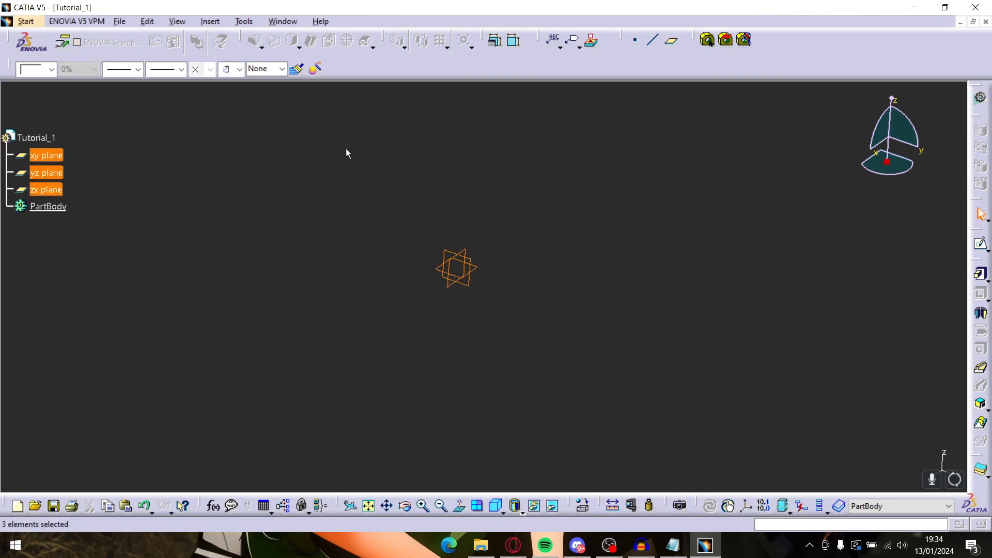
pyautogui.moveTo(345, 149); pyautogui.dragTo(646, 398)
pyautogui.click(620, 379)
pyautogui.moveTo(376, 188); pyautogui.dragTo(566, 346)
pyautogui.click(542, 338)
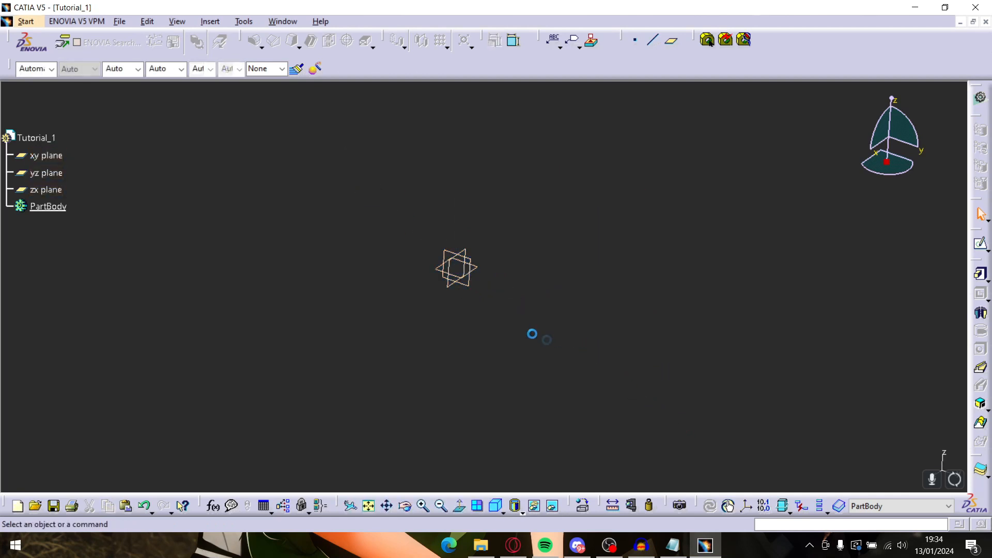
pyautogui.moveTo(542, 330); pyautogui.dragTo(408, 212)
pyautogui.moveTo(408, 212)
pyautogui.mouseDown()
pyautogui.moveTo(549, 378)
pyautogui.moveTo(622, 418)
pyautogui.moveTo(405, 226)
pyautogui.mouseUp()
pyautogui.moveTo(379, 195); pyautogui.dragTo(630, 410)
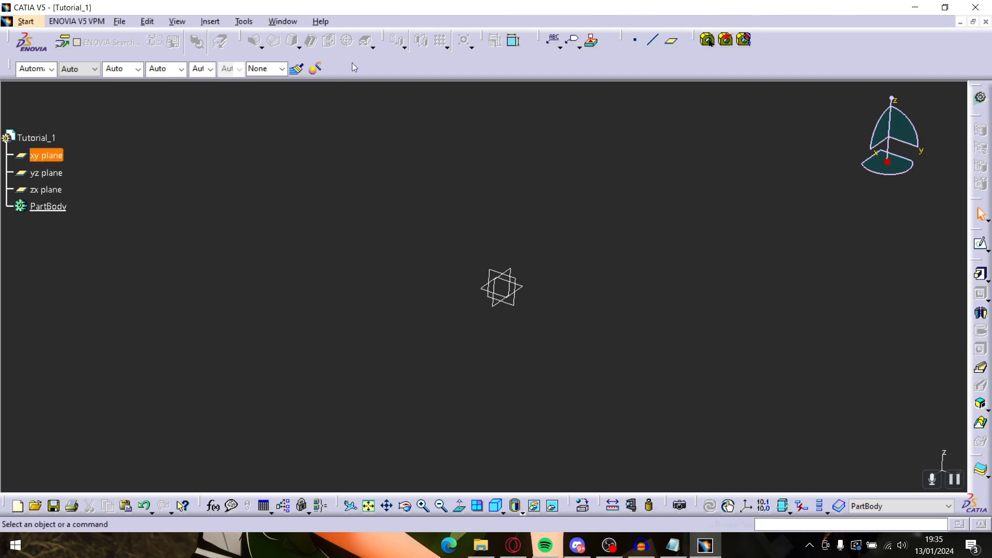
pyautogui.moveTo(445, 246); pyautogui.dragTo(602, 392)
pyautogui.click(602, 392)
pyautogui.moveTo(385, 187); pyautogui.dragTo(586, 382)
pyautogui.click(532, 408)
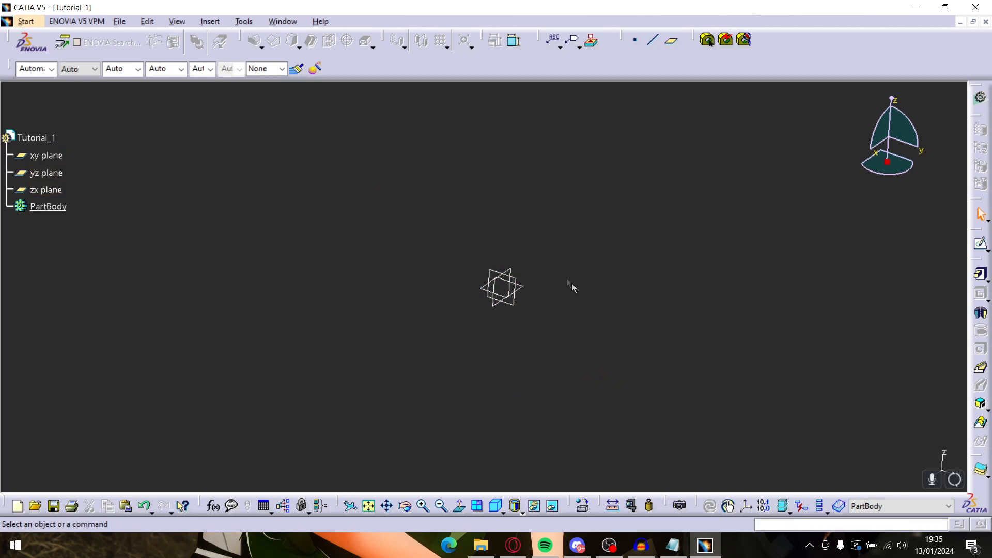
# Start a sketch on the xy plane and move the floating ENOVIA V5 VPM Navigator toolbar closer to the specification tree
pyautogui.click(523, 287)
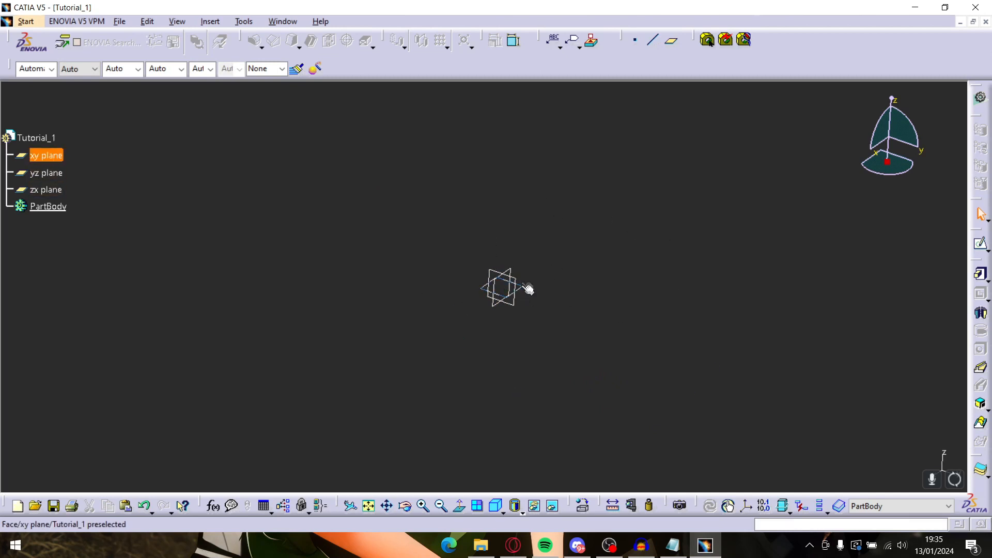
pyautogui.click(979, 245)
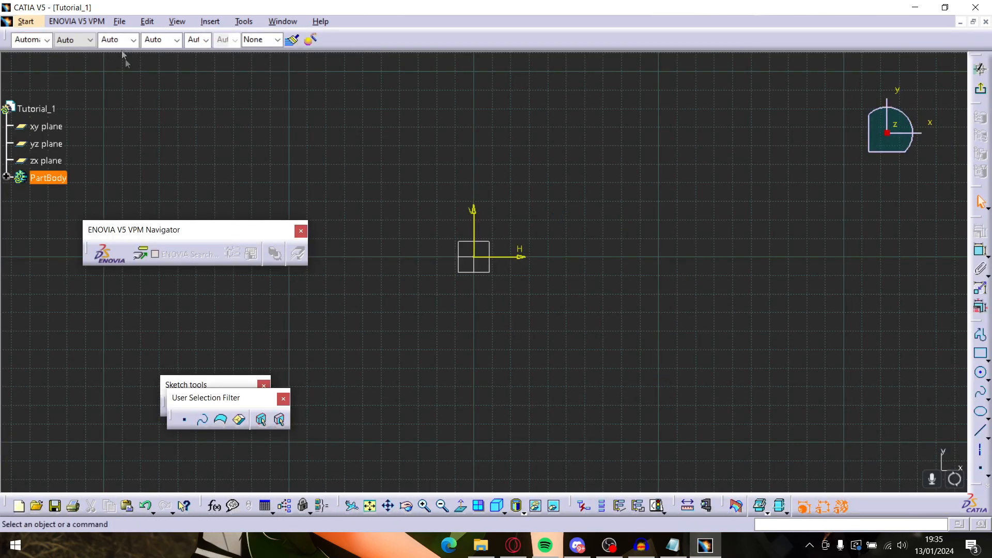
pyautogui.moveTo(185, 150); pyautogui.dragTo(187, 169)
pyautogui.click(672, 312)
pyautogui.moveTo(553, 322)
pyautogui.mouseDown(button='middle')
pyautogui.moveTo(672, 312)
pyautogui.moveTo(720, 217)
pyautogui.moveTo(372, 316)
pyautogui.mouseUp(button='middle')
# Draw a circle centered on the sketch origin with a radius of about 14 mm
pyautogui.click(980, 372)
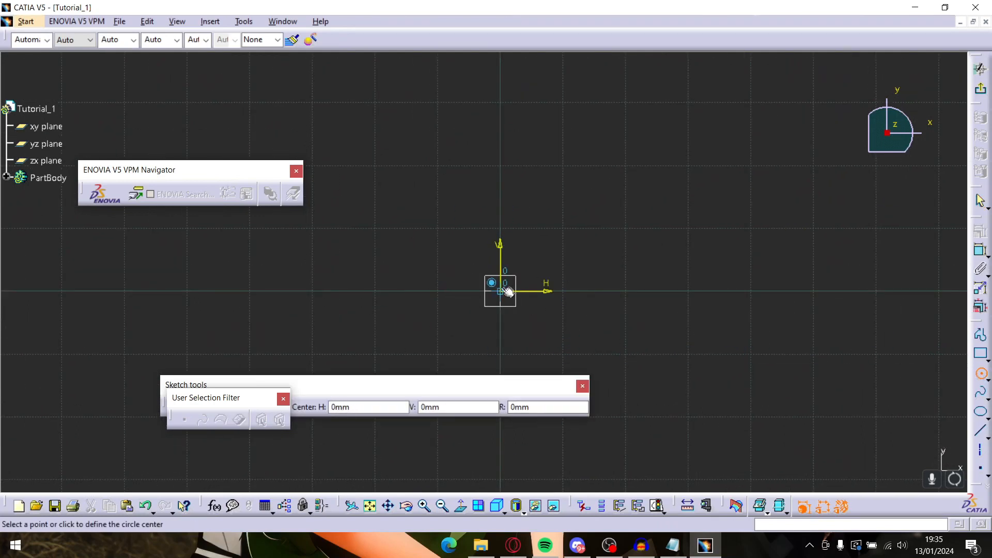
pyautogui.click(501, 289)
pyautogui.click(539, 257)
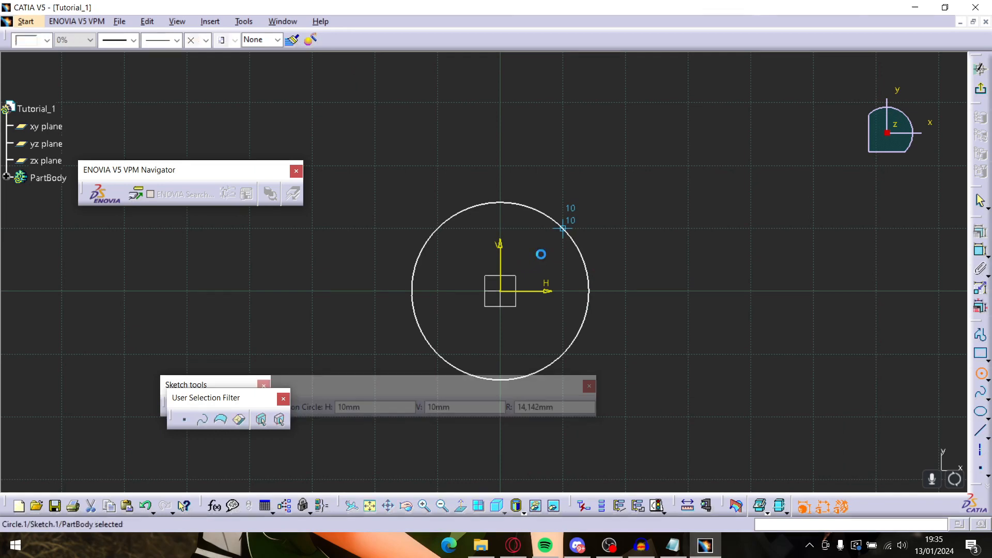
pyautogui.doubleClick(585, 256)
pyautogui.click(942, 339)
# Dimension the circle's diameter and set it to 2 mm
pyautogui.click(979, 250)
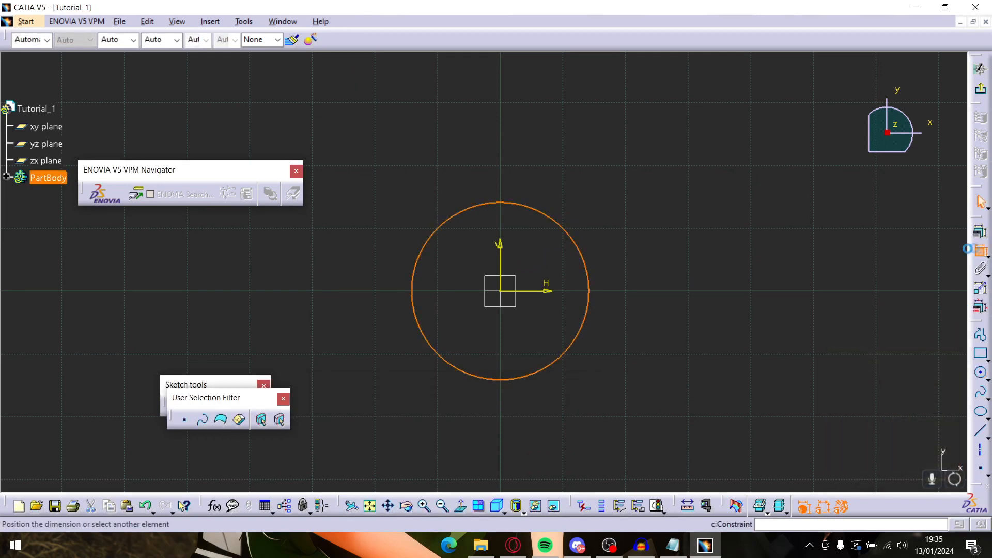
pyautogui.click(626, 211)
pyautogui.doubleClick(627, 211)
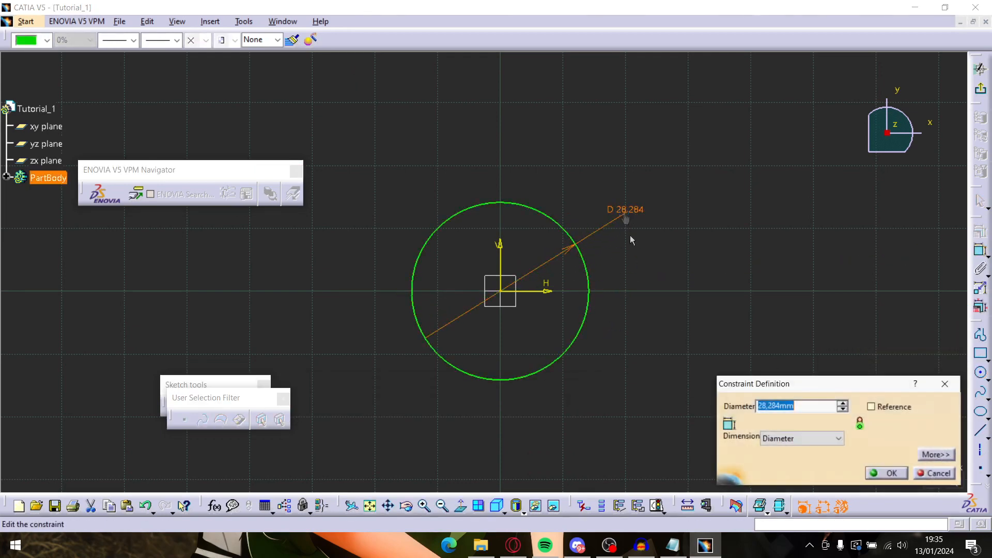
pyautogui.write('2')
pyautogui.press('Return')
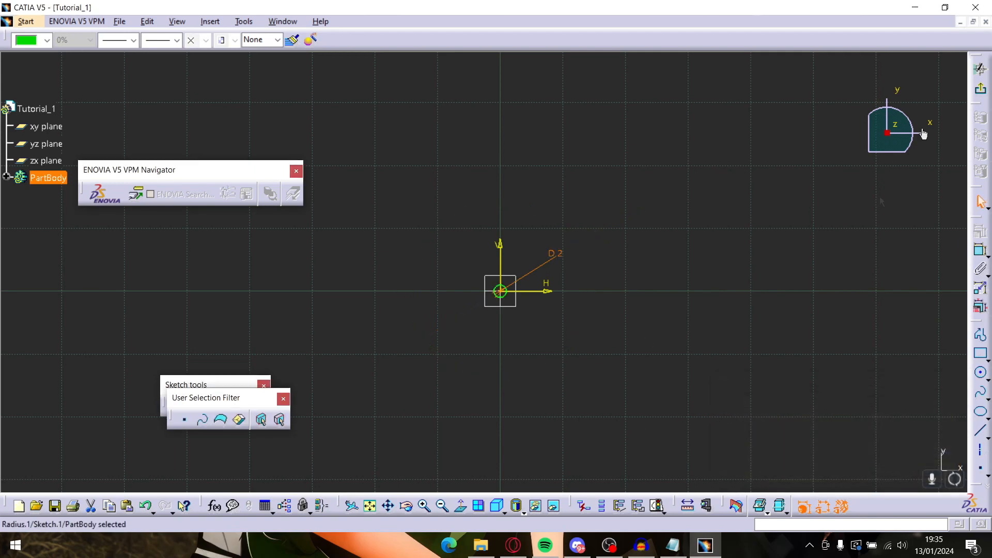
# Leave the circle sketch and extrude it into a pad 20 mm long
pyautogui.moveTo(666, 406)
pyautogui.mouseDown(button='middle')
pyautogui.moveTo(656, 374)
pyautogui.moveTo(496, 182)
pyautogui.mouseUp(button='middle')
pyautogui.moveTo(294, 344); pyautogui.dragTo(712, 327, button='middle')
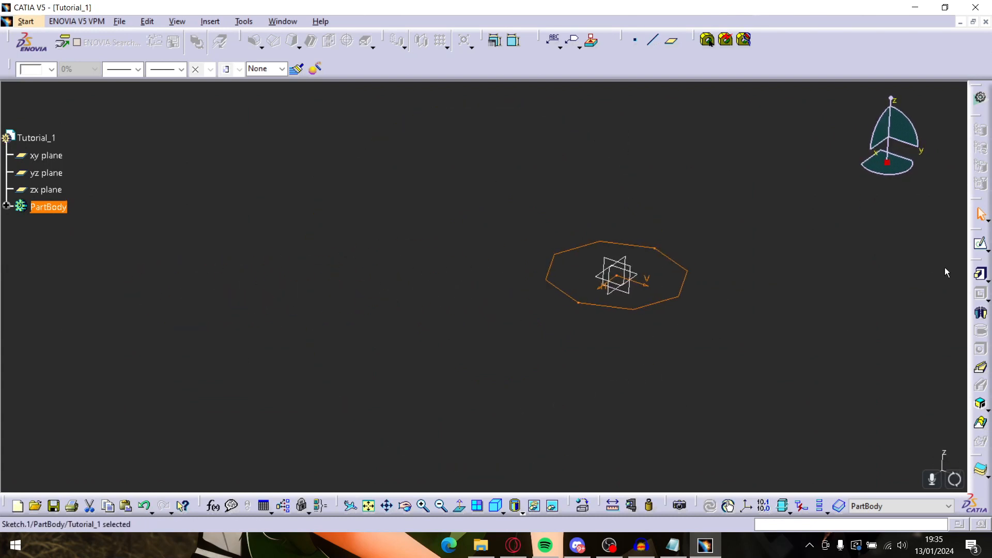
pyautogui.click(980, 274)
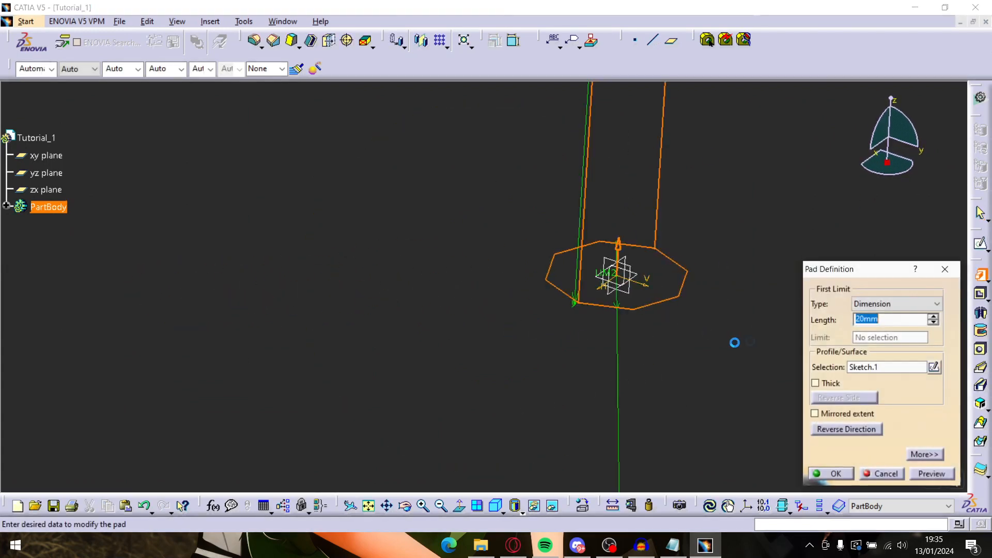
pyautogui.click(928, 472)
pyautogui.click(832, 474)
# Examine the cylinder's top face and the roundness of its circular edge from close up
pyautogui.moveTo(668, 242); pyautogui.dragTo(558, 481, button='middle')
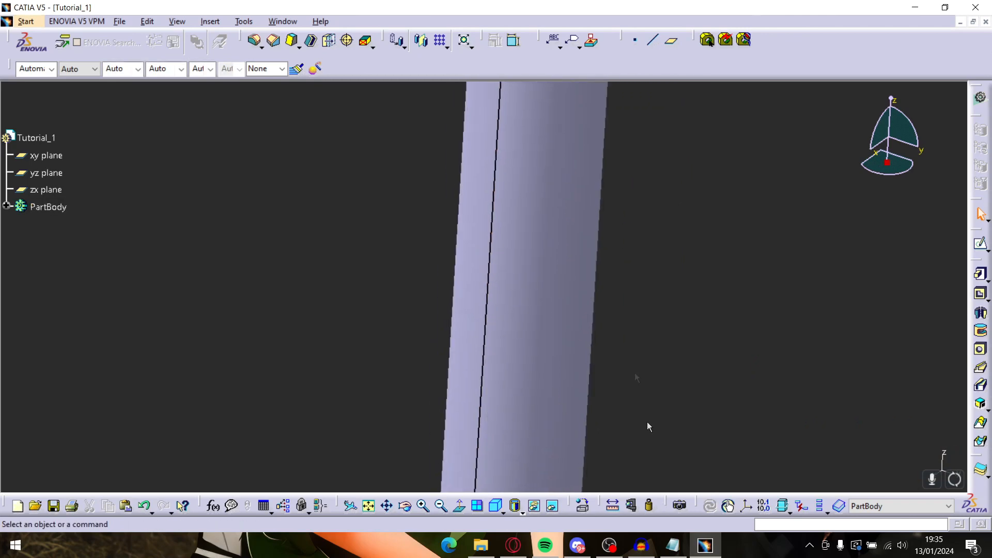
pyautogui.moveTo(646, 228); pyautogui.dragTo(604, 454, button='middle')
pyautogui.moveTo(615, 215); pyautogui.dragTo(557, 496, button='middle')
pyautogui.moveTo(557, 383)
pyautogui.mouseDown(button='middle')
pyautogui.moveTo(548, 161)
pyautogui.moveTo(642, 277)
pyautogui.moveTo(586, 188)
pyautogui.moveTo(548, 386)
pyautogui.mouseUp(button='middle')
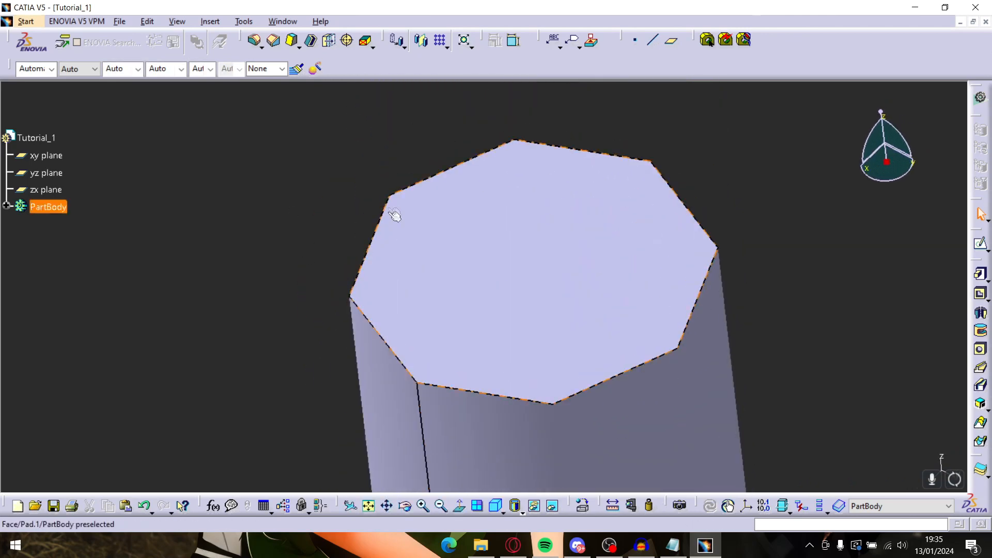
pyautogui.moveTo(499, 341); pyautogui.dragTo(500, 290, button='middle')
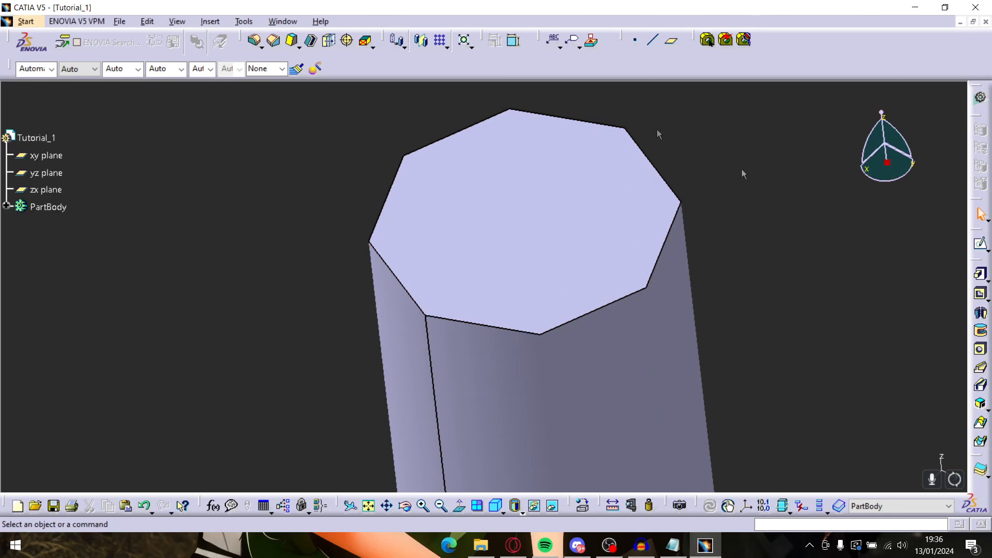
pyautogui.moveTo(612, 389); pyautogui.dragTo(579, 340, button='middle')
pyautogui.moveTo(523, 240); pyautogui.dragTo(480, 227, button='middle')
pyautogui.moveTo(481, 324); pyautogui.dragTo(492, 200, button='middle')
pyautogui.moveTo(563, 390); pyautogui.dragTo(575, 341, button='middle')
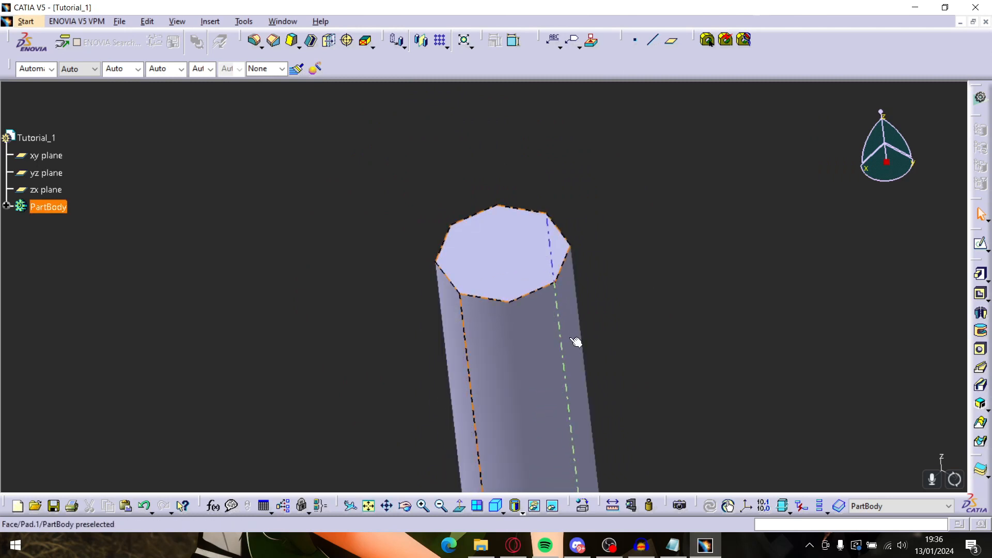
pyautogui.moveTo(714, 357); pyautogui.dragTo(694, 302, button='middle')
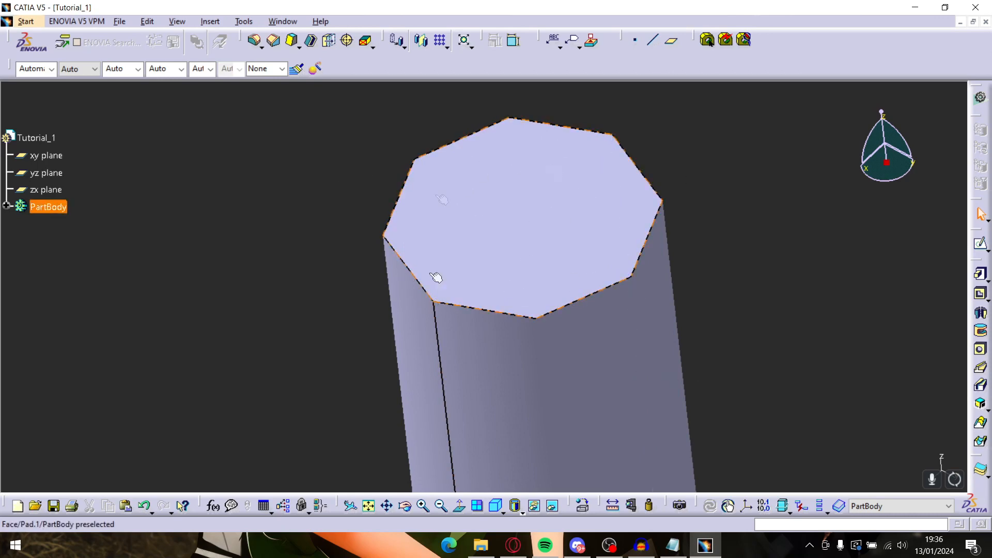
# Review the 3D and 2D accuracy settings in the display performance options, leaving them as they are
pyautogui.click(240, 22)
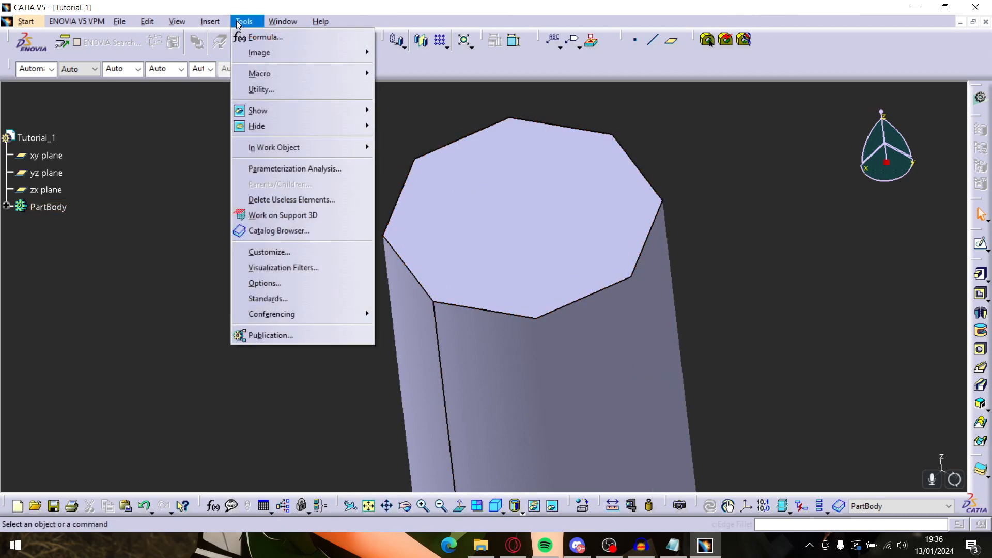
pyautogui.click(286, 282)
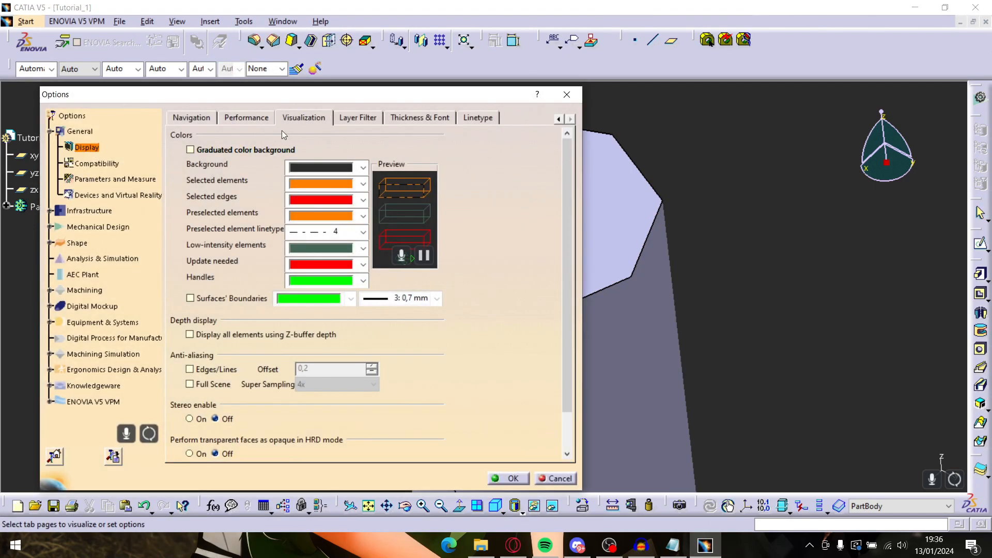
pyautogui.click(254, 120)
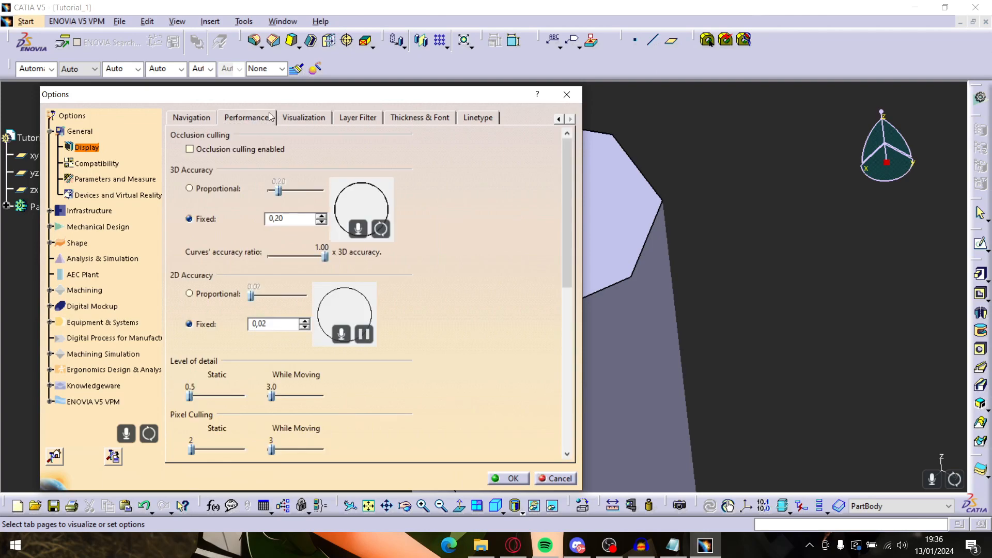
pyautogui.moveTo(260, 95); pyautogui.dragTo(423, 101)
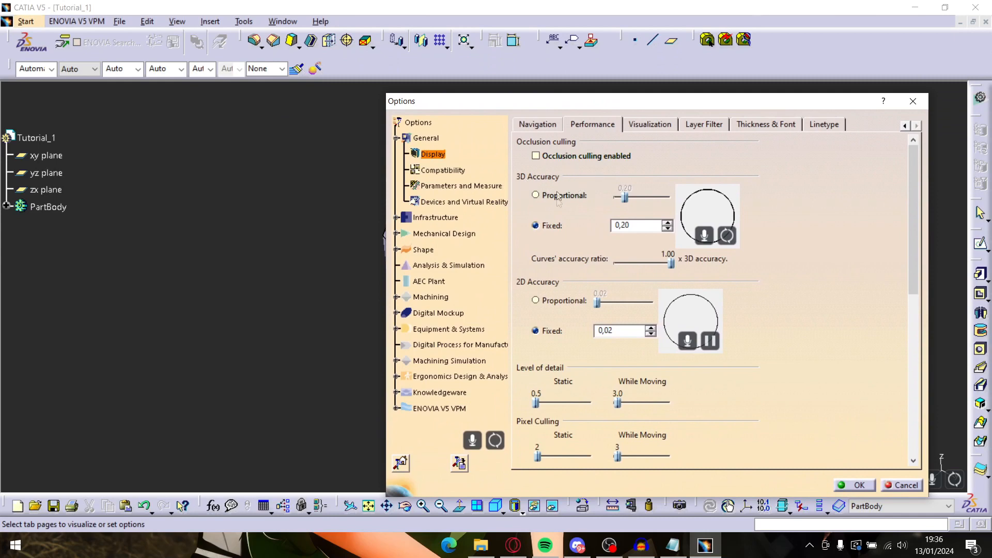
pyautogui.moveTo(562, 115); pyautogui.dragTo(502, 122)
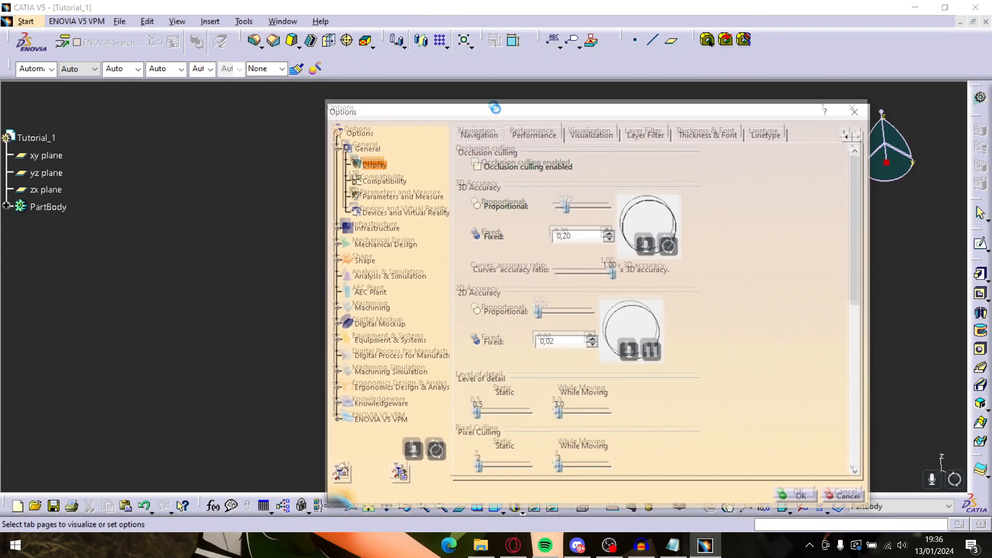
pyautogui.moveTo(736, 113); pyautogui.dragTo(685, 112)
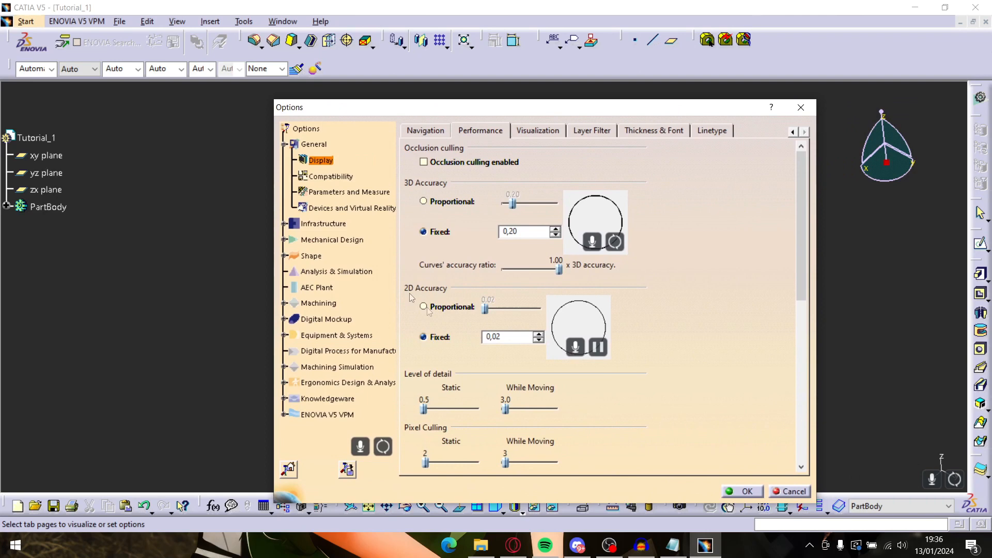
pyautogui.click(804, 109)
# Undo the cylinder's pad and extrude the circle sketch 20 mm again
pyautogui.moveTo(663, 361); pyautogui.dragTo(677, 265, button='middle')
pyautogui.hotkey('ctrl', 'z')
pyautogui.moveTo(554, 385)
pyautogui.mouseDown(button='middle')
pyautogui.moveTo(549, 283)
pyautogui.moveTo(549, 310)
pyautogui.moveTo(553, 288)
pyautogui.moveTo(564, 313)
pyautogui.mouseUp(button='middle')
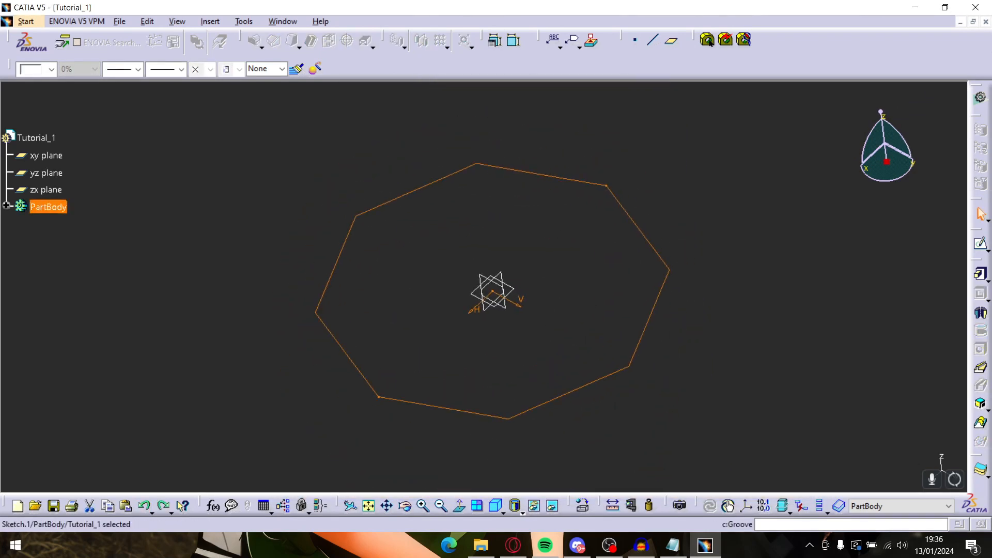
pyautogui.click(980, 274)
pyautogui.click(832, 471)
pyautogui.moveTo(656, 248); pyautogui.dragTo(650, 406, button='middle')
pyautogui.moveTo(604, 178); pyautogui.dragTo(588, 349, button='middle')
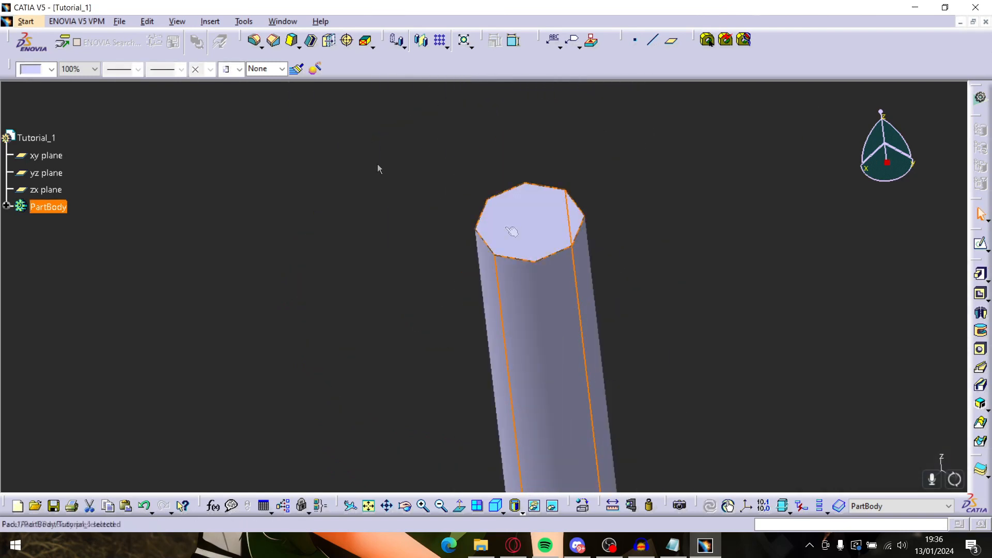
pyautogui.click(671, 215)
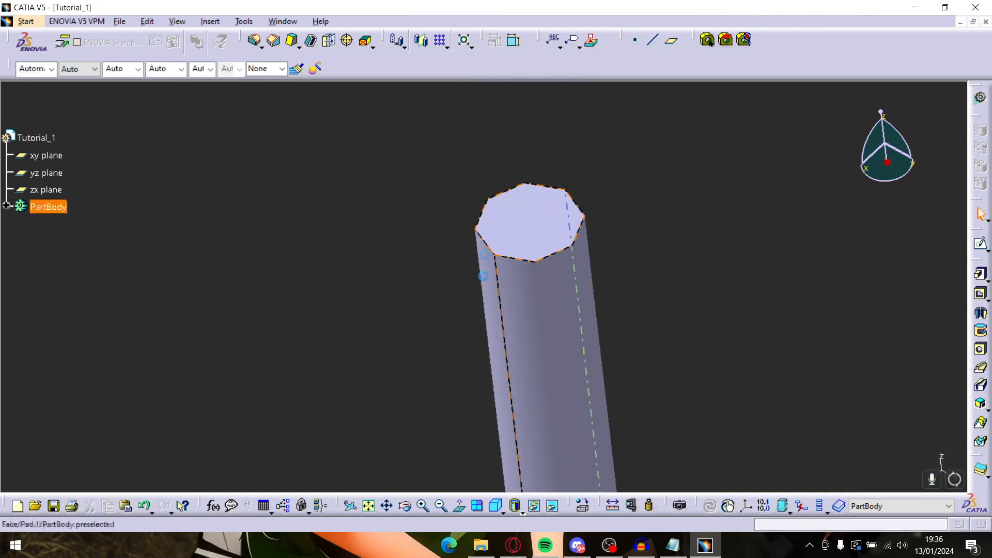
# Switch both the 3D accuracy and the 2D accuracy to Proportional in the display performance options
pyautogui.click(243, 21)
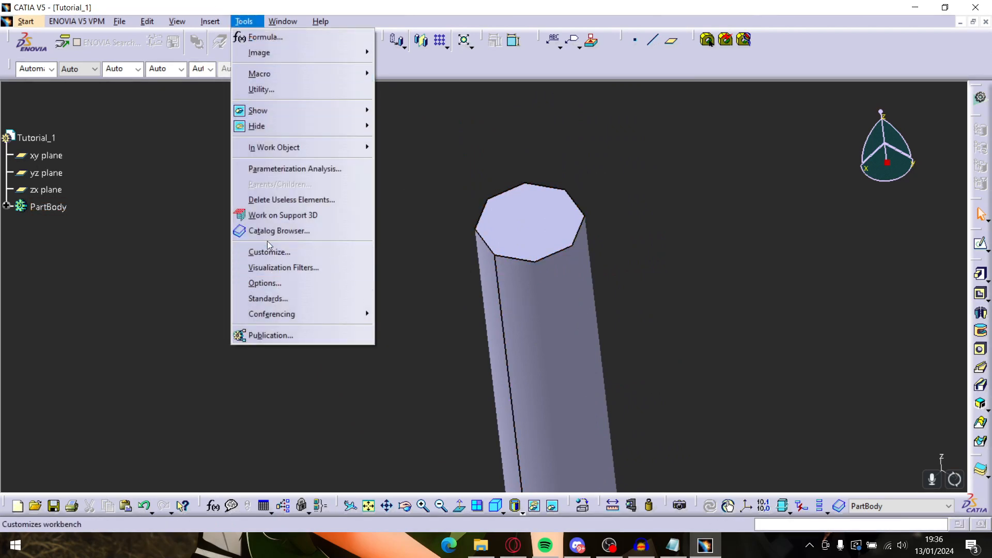
pyautogui.click(275, 282)
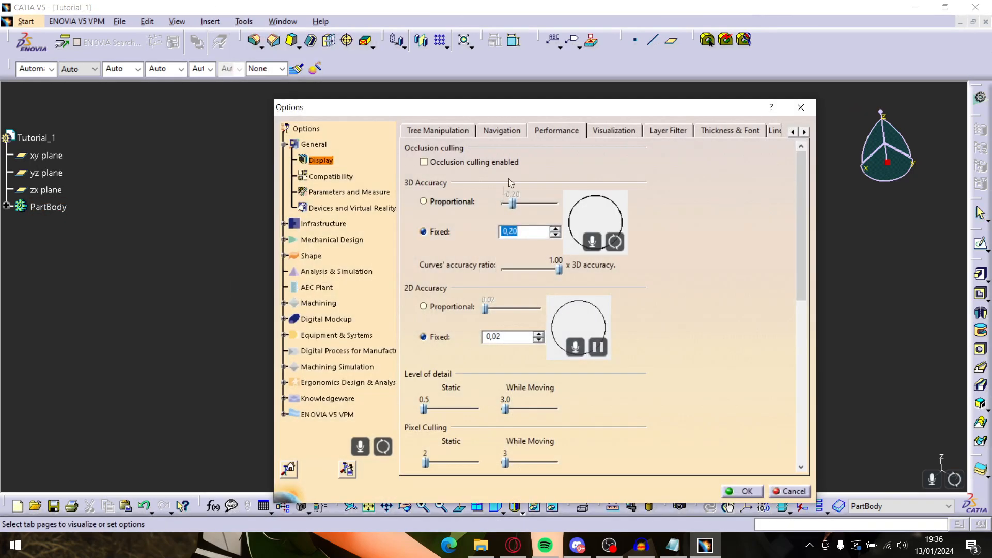
pyautogui.click(435, 201)
pyautogui.click(435, 307)
pyautogui.moveTo(536, 111); pyautogui.dragTo(534, 83)
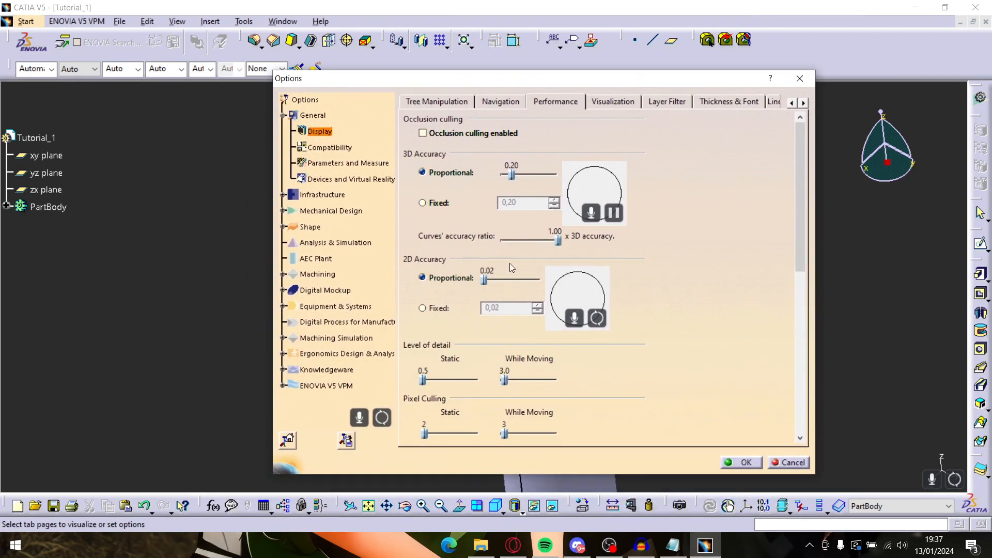
pyautogui.moveTo(478, 75); pyautogui.dragTo(448, 66)
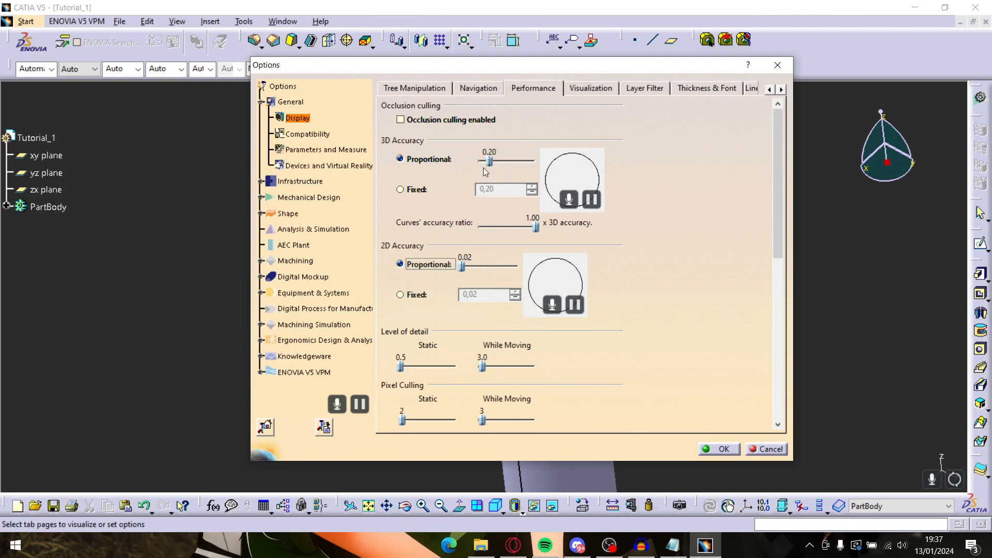
pyautogui.moveTo(504, 66); pyautogui.dragTo(532, 79)
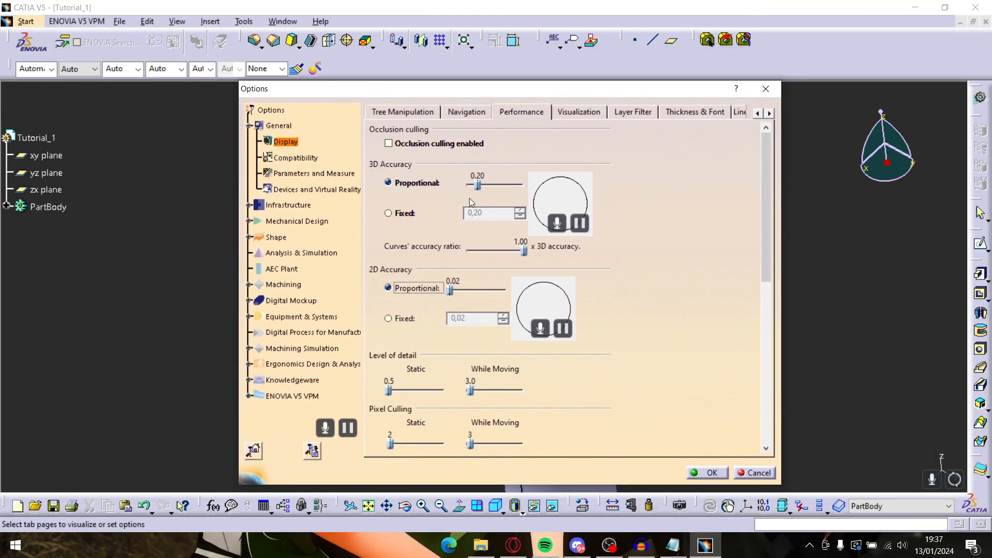
# Set 3D and 2D proportional accuracy to 0.01, both level of detail values to 0.0 and both pixel culling values to 0, and apply the options
pyautogui.moveTo(478, 186); pyautogui.dragTo(530, 197)
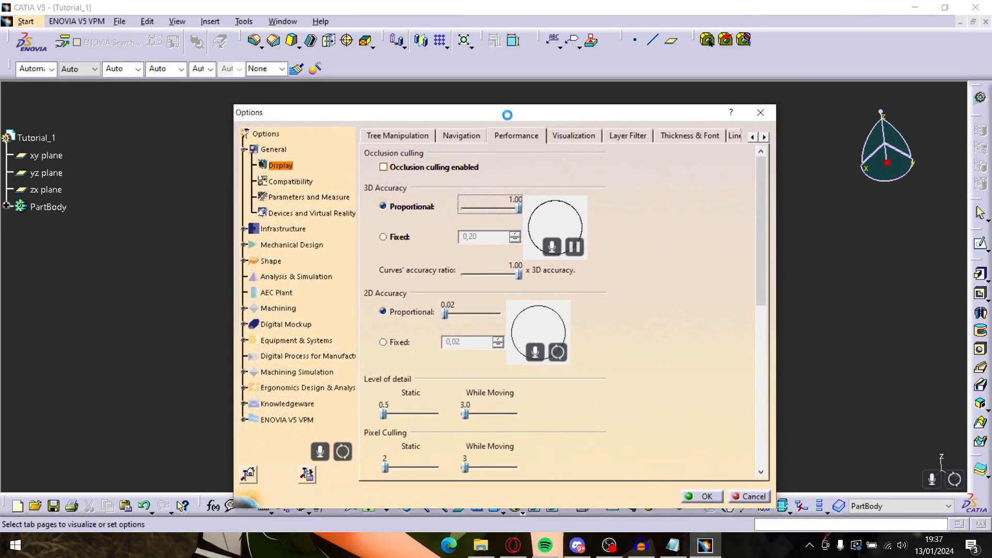
pyautogui.moveTo(516, 207); pyautogui.dragTo(447, 212)
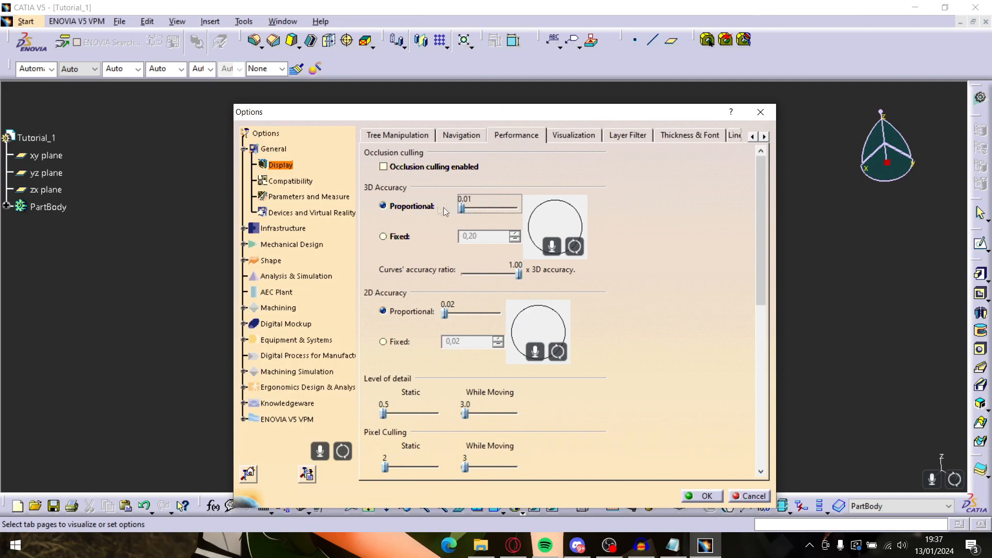
pyautogui.moveTo(444, 314); pyautogui.dragTo(440, 313)
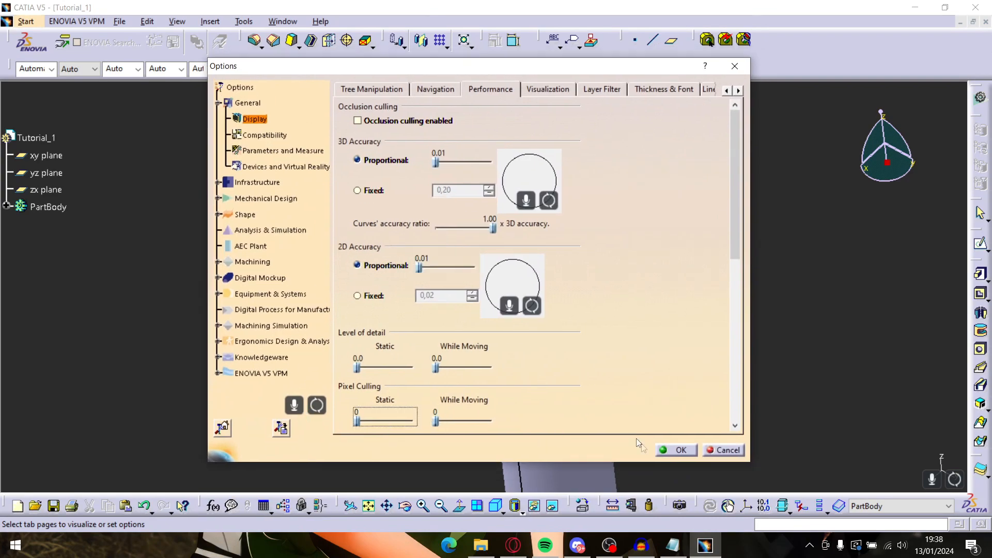
pyautogui.click(676, 451)
# Check the cylinder's edge, and undo its pad and circle sketch so only the reference planes remain
pyautogui.moveTo(652, 389); pyautogui.dragTo(554, 239, button='middle')
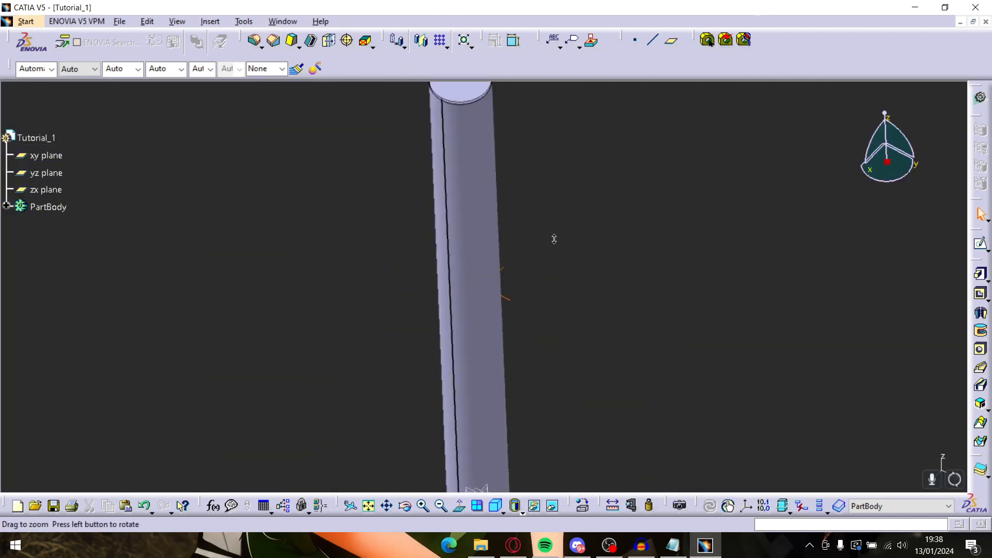
pyautogui.moveTo(549, 336); pyautogui.dragTo(554, 256, button='middle')
pyautogui.hotkey('ctrl', 'z')
pyautogui.moveTo(568, 370)
pyautogui.mouseDown(button='middle')
pyautogui.moveTo(575, 277)
pyautogui.moveTo(585, 327)
pyautogui.moveTo(599, 235)
pyautogui.moveTo(512, 215)
pyautogui.moveTo(505, 174)
pyautogui.moveTo(558, 289)
pyautogui.mouseUp(button='middle')
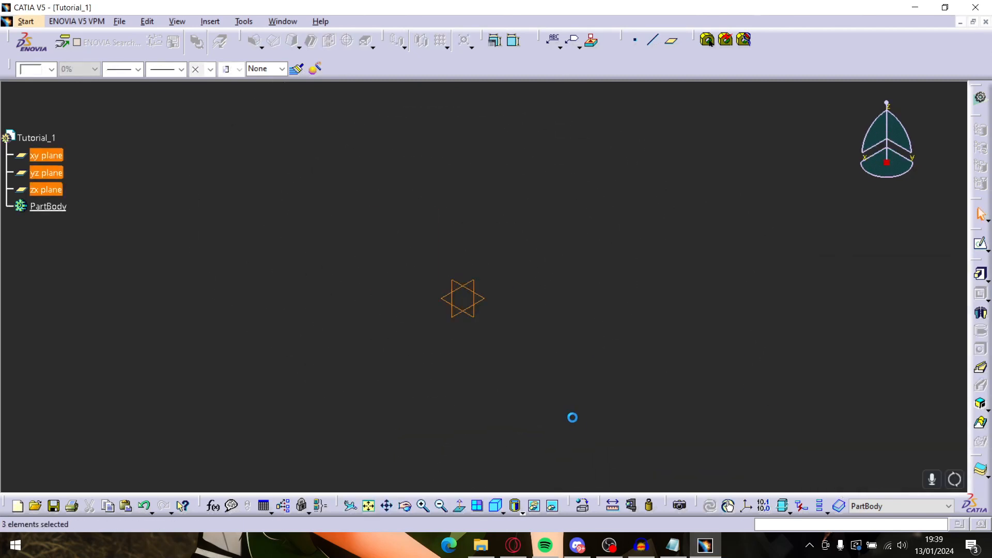
pyautogui.click(574, 414)
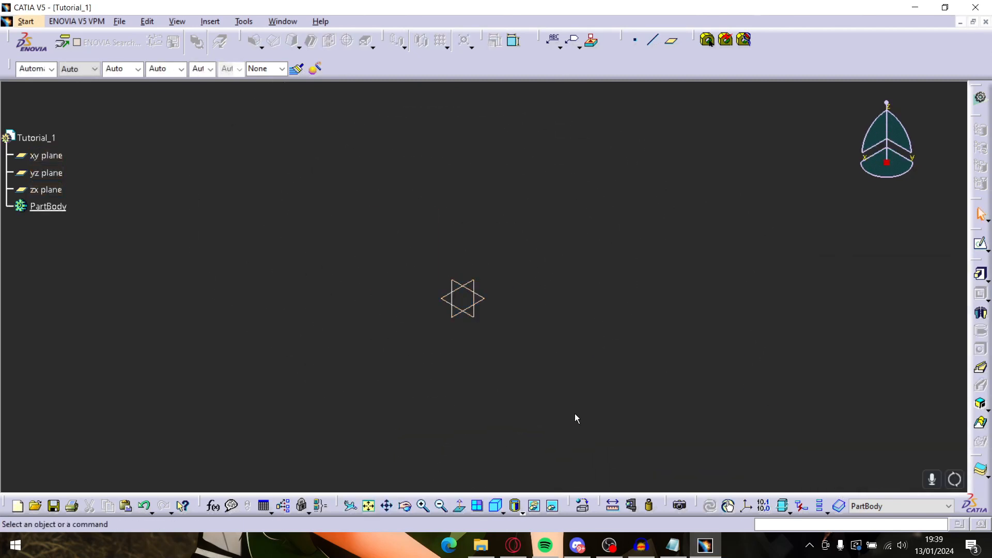
pyautogui.moveTo(323, 228); pyautogui.dragTo(481, 345)
pyautogui.click(589, 391)
pyautogui.scroll(-1, 59, 174)
pyautogui.moveTo(429, 182); pyautogui.dragTo(587, 401)
pyautogui.moveTo(398, 252); pyautogui.dragTo(579, 391)
pyautogui.moveTo(405, 223); pyautogui.dragTo(491, 325)
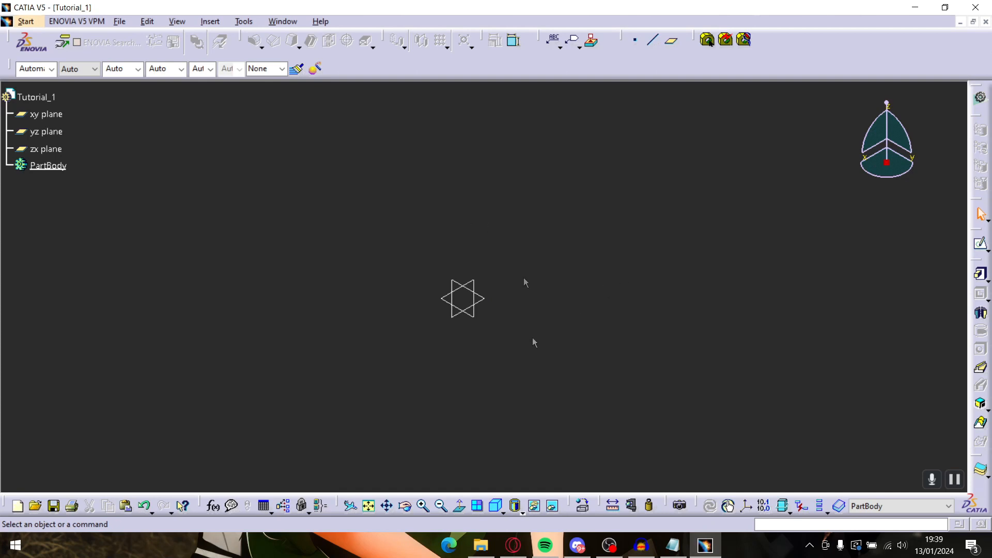
pyautogui.click(479, 293)
pyautogui.moveTo(487, 334); pyautogui.dragTo(538, 334, button='middle')
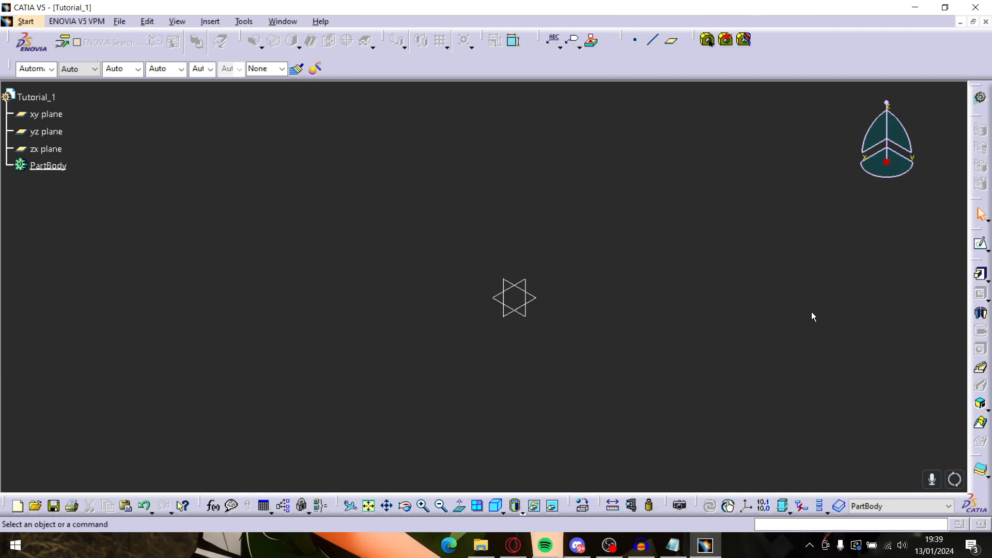
pyautogui.moveTo(376, 193); pyautogui.dragTo(587, 368)
pyautogui.click(587, 368)
pyautogui.moveTo(428, 242); pyautogui.dragTo(584, 405)
pyautogui.click(613, 423)
# Sketch a rectangle 20 mm wide and 10 mm high on the xy plane, starting at the origin, and leave the sketch
pyautogui.moveTo(547, 374); pyautogui.dragTo(506, 340, button='middle')
pyautogui.click(489, 291)
pyautogui.click(980, 244)
pyautogui.click(982, 355)
pyautogui.click(498, 280)
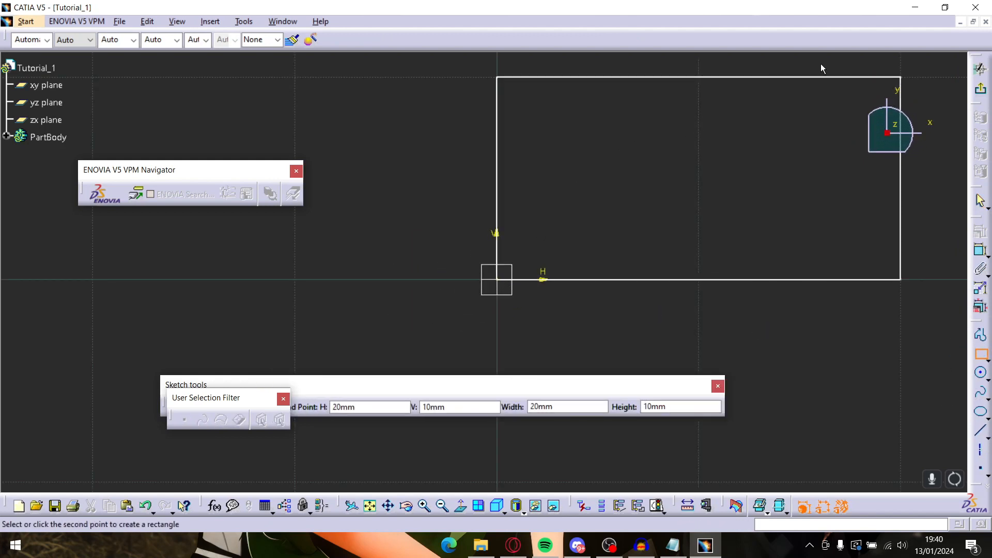
pyautogui.click(900, 77)
pyautogui.click(979, 68)
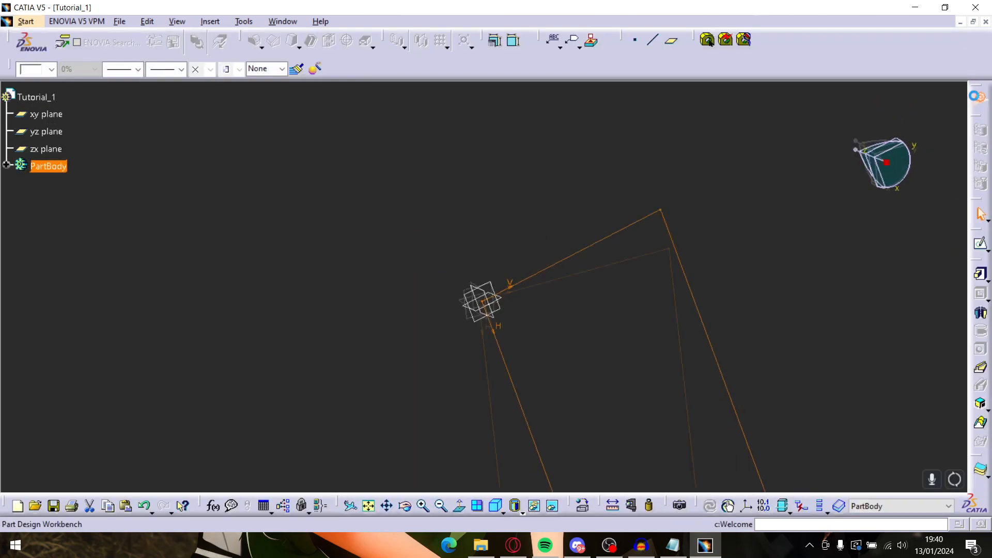
# Extrude the rectangle sketch into a solid block 20 mm high
pyautogui.click(980, 274)
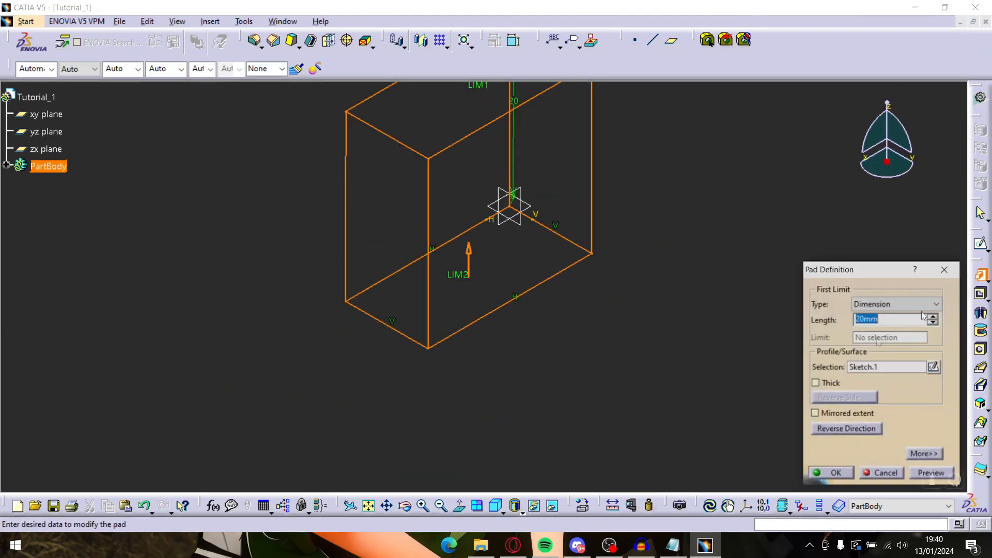
pyautogui.click(837, 473)
pyautogui.moveTo(643, 274); pyautogui.dragTo(712, 331, button='middle')
pyautogui.click(725, 342)
# Center the block in the view and zoom in on it by one increment
pyautogui.moveTo(681, 270); pyautogui.dragTo(681, 293, button='middle')
pyautogui.moveTo(478, 322); pyautogui.dragTo(427, 332, button='middle')
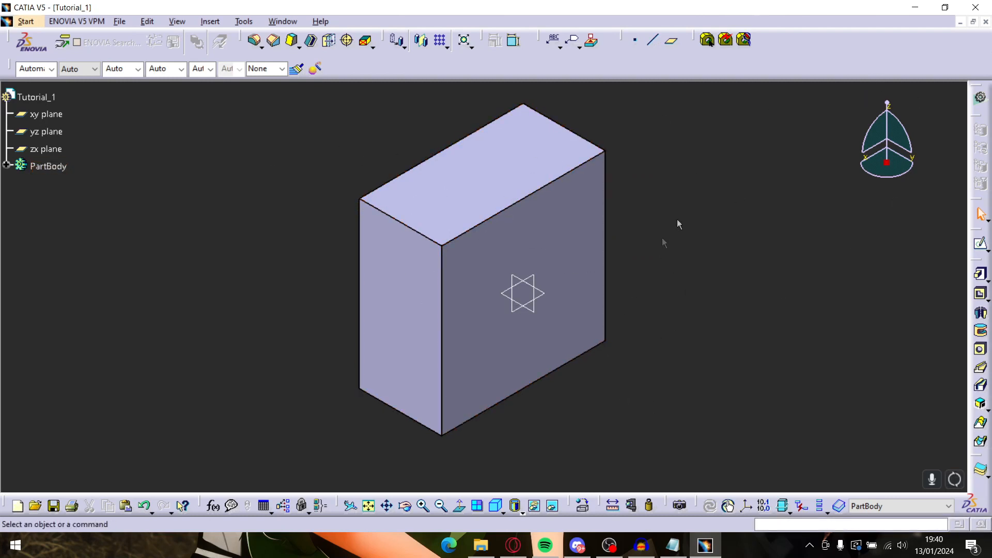
pyautogui.middleClick(474, 279)
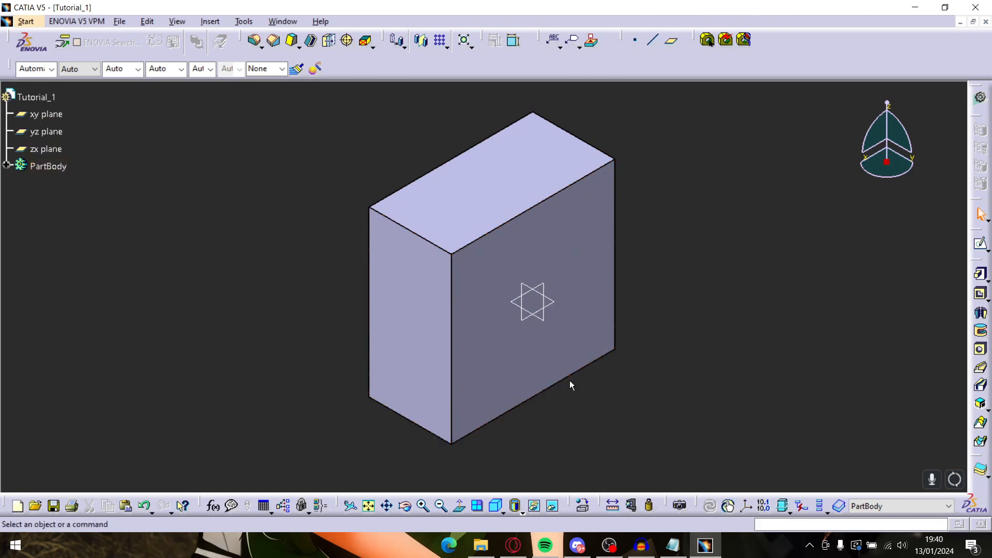
pyautogui.click(423, 508)
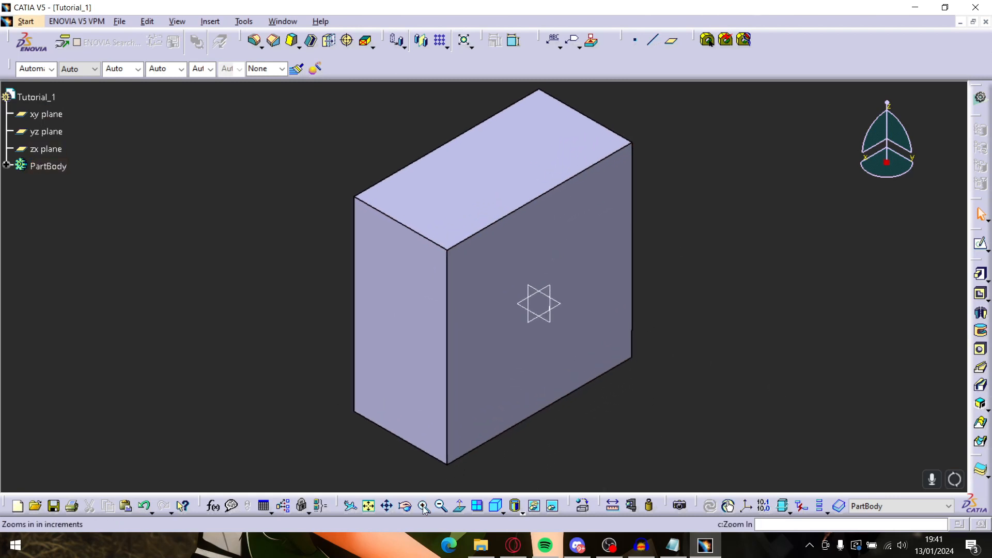
# Zoom out from the block by one increment and pan it around the view
pyautogui.click(441, 507)
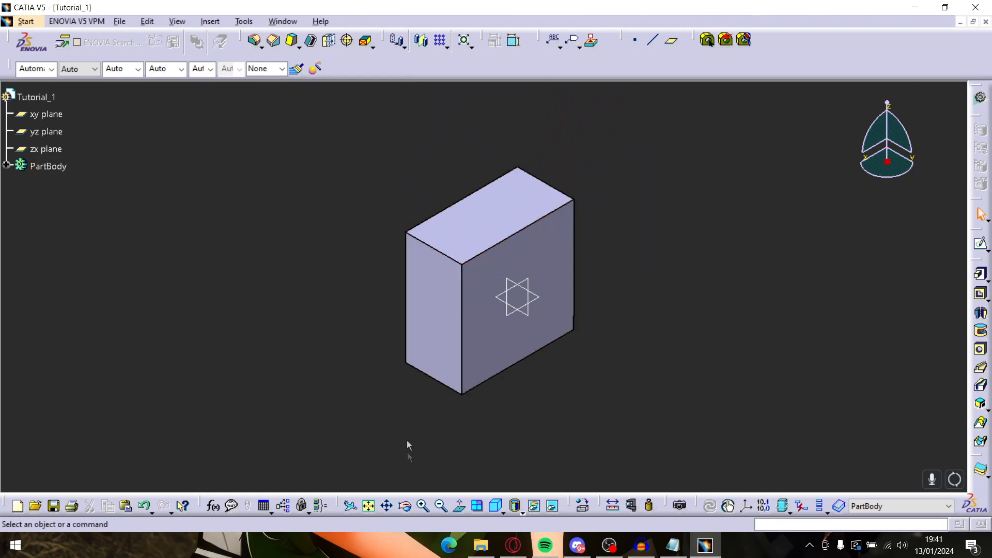
pyautogui.click(388, 510)
pyautogui.moveTo(385, 400); pyautogui.dragTo(375, 365)
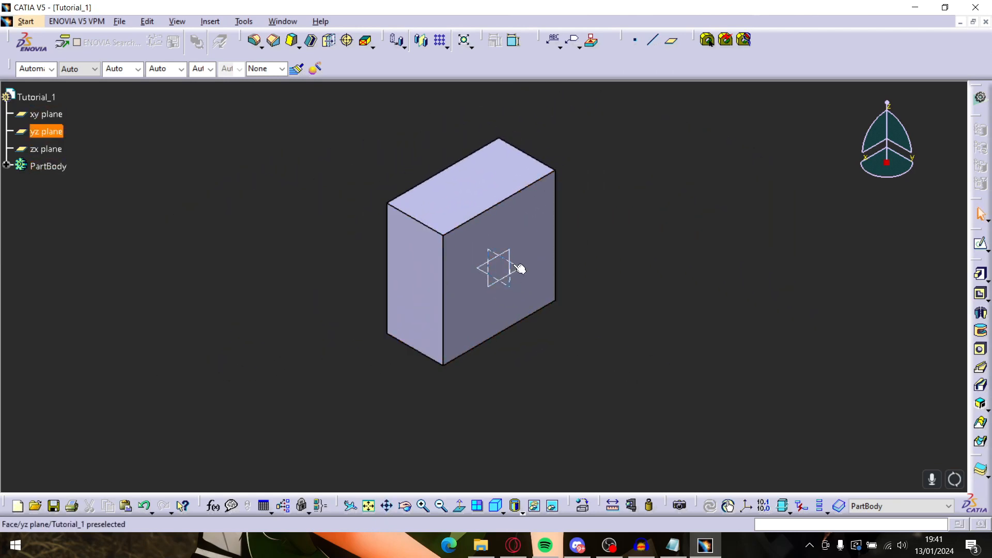
pyautogui.click(517, 267)
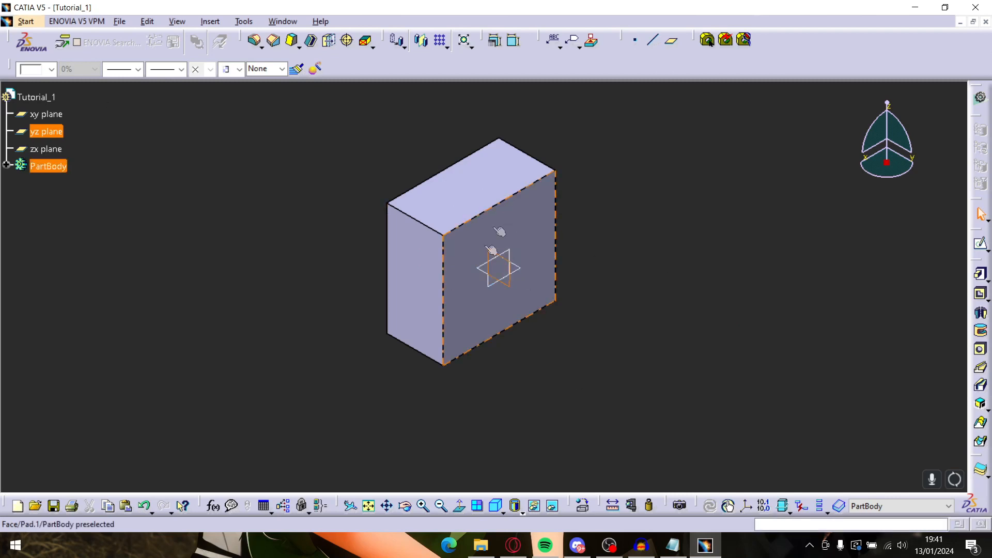
pyautogui.click(391, 507)
pyautogui.moveTo(584, 384); pyautogui.dragTo(555, 415)
pyautogui.click(384, 507)
pyautogui.moveTo(439, 415); pyautogui.dragTo(478, 398)
pyautogui.click(488, 395)
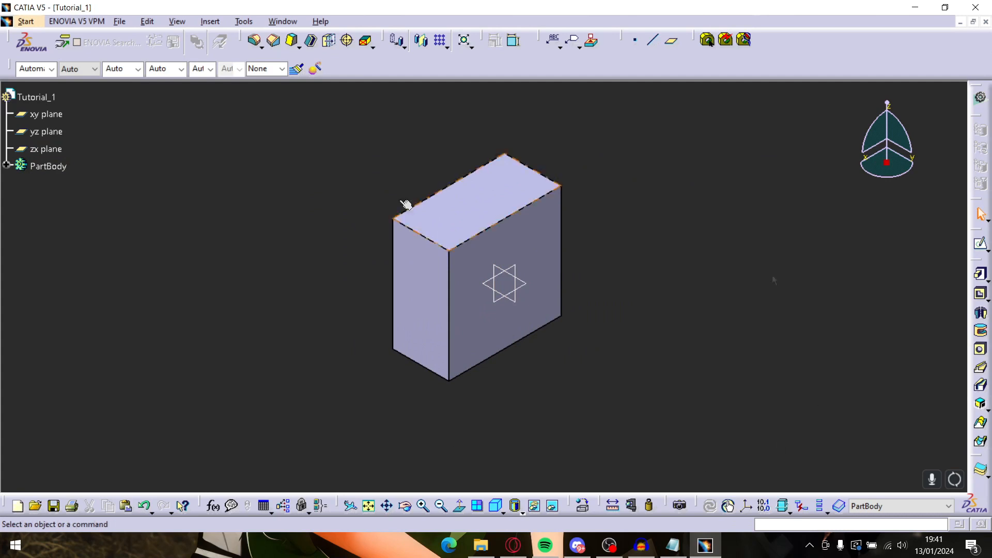
# Zoom out several increments, pan the block out of view, and fit all geometry back into the window
pyautogui.click(438, 506)
pyautogui.click(438, 505)
pyautogui.click(438, 505)
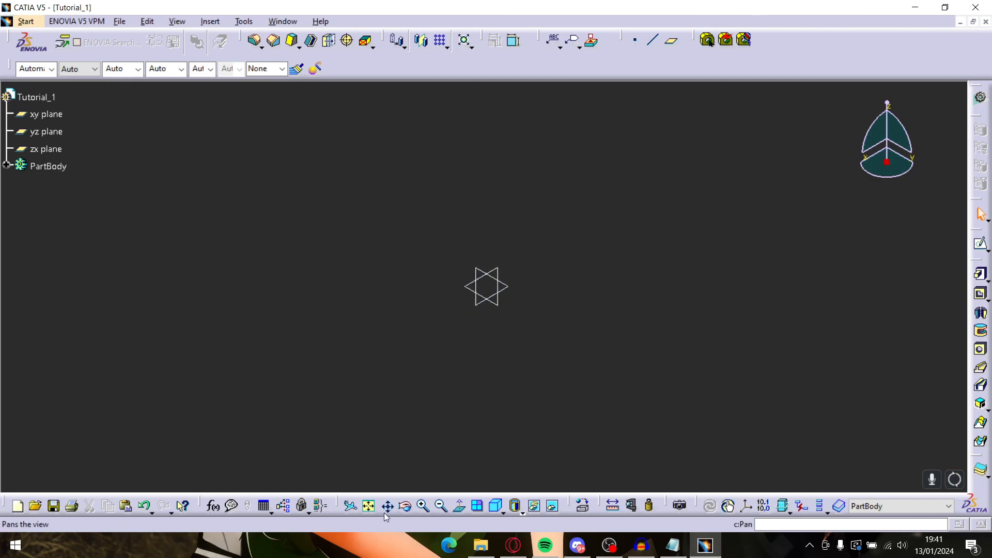
pyautogui.moveTo(283, 330); pyautogui.dragTo(376, 252)
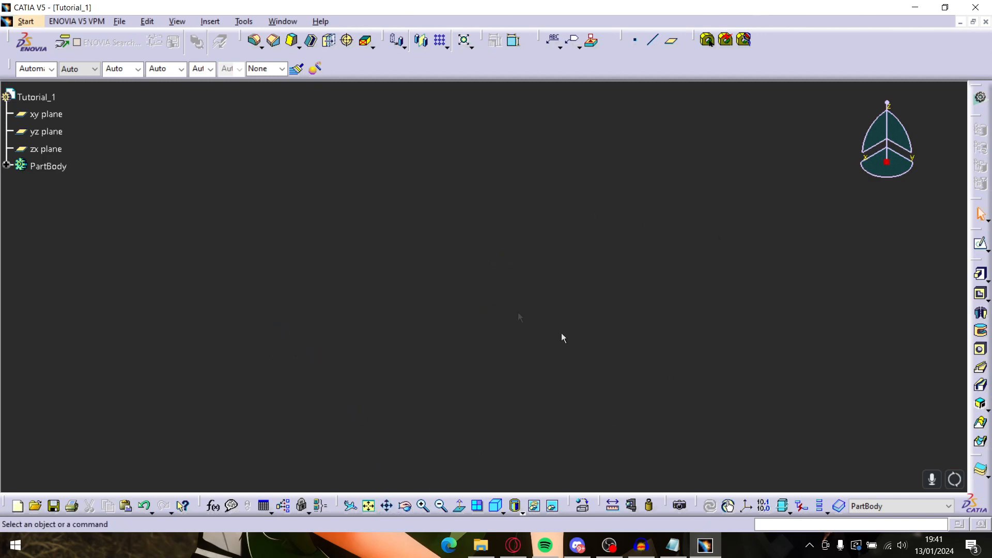
pyautogui.click(441, 506)
pyautogui.click(387, 506)
pyautogui.moveTo(958, 526); pyautogui.dragTo(721, 313)
pyautogui.click(368, 513)
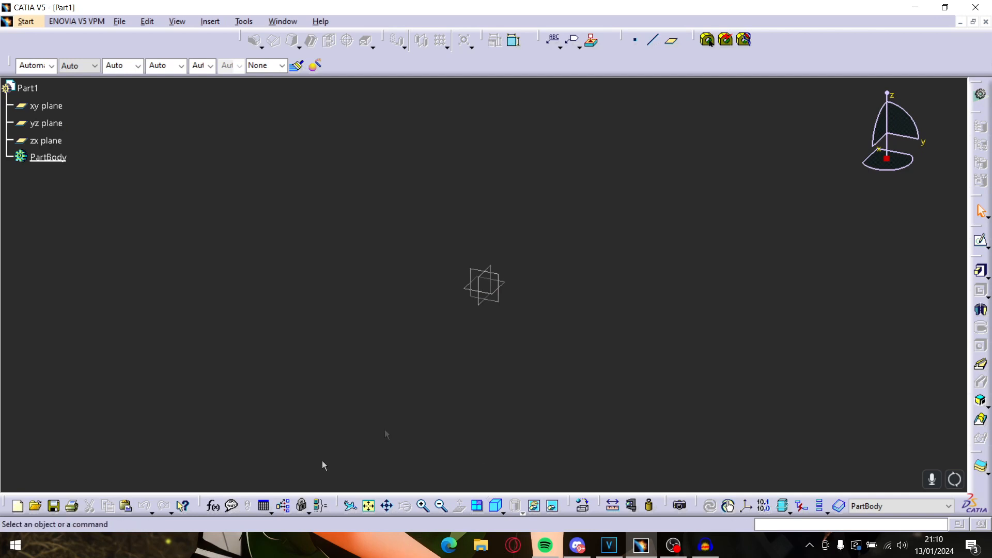
# In Part1, zoom the specification tree in and out, move it towards the reference planes, and pan it out of view
pyautogui.click(422, 506)
pyautogui.click(437, 505)
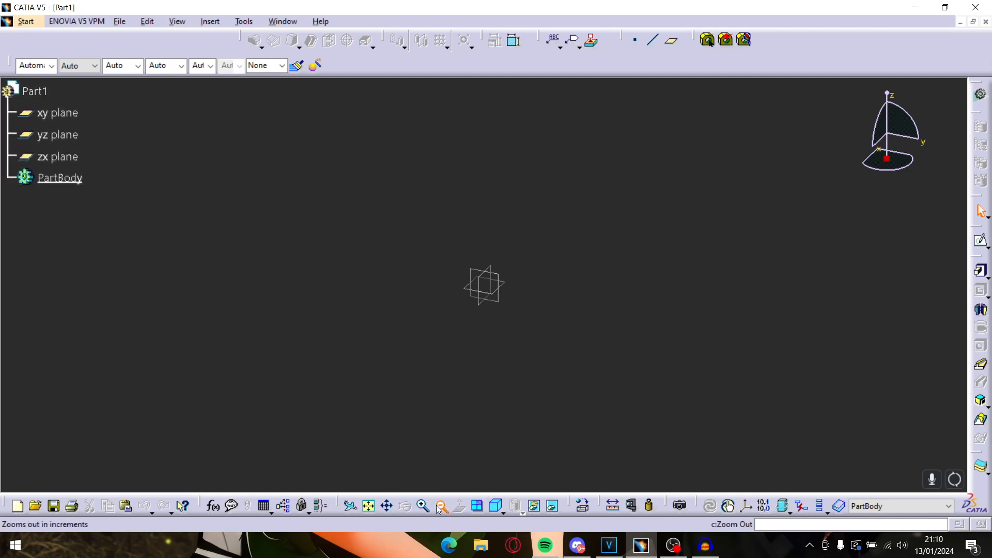
pyautogui.moveTo(98, 240); pyautogui.dragTo(244, 312, button='middle')
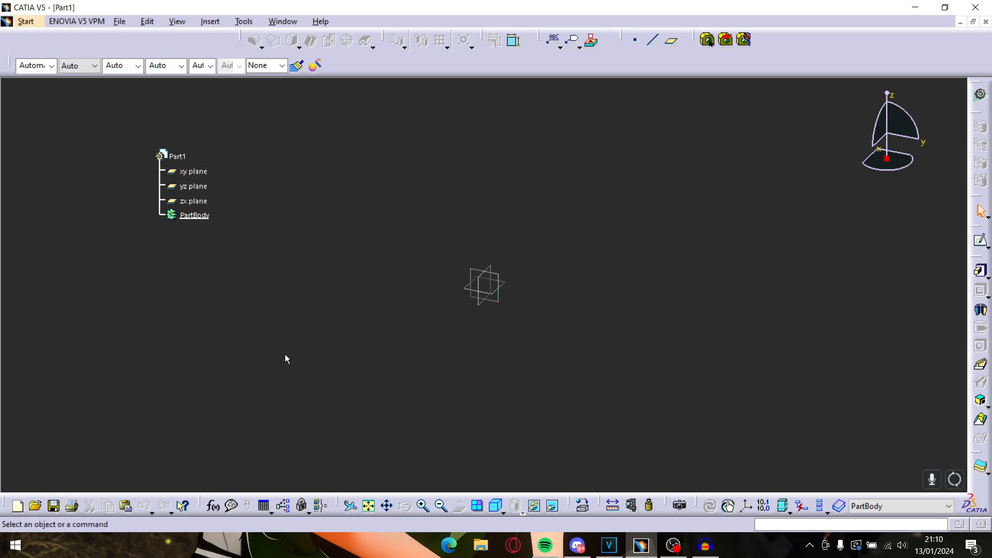
pyautogui.click(381, 499)
pyautogui.moveTo(456, 314); pyautogui.dragTo(129, 176)
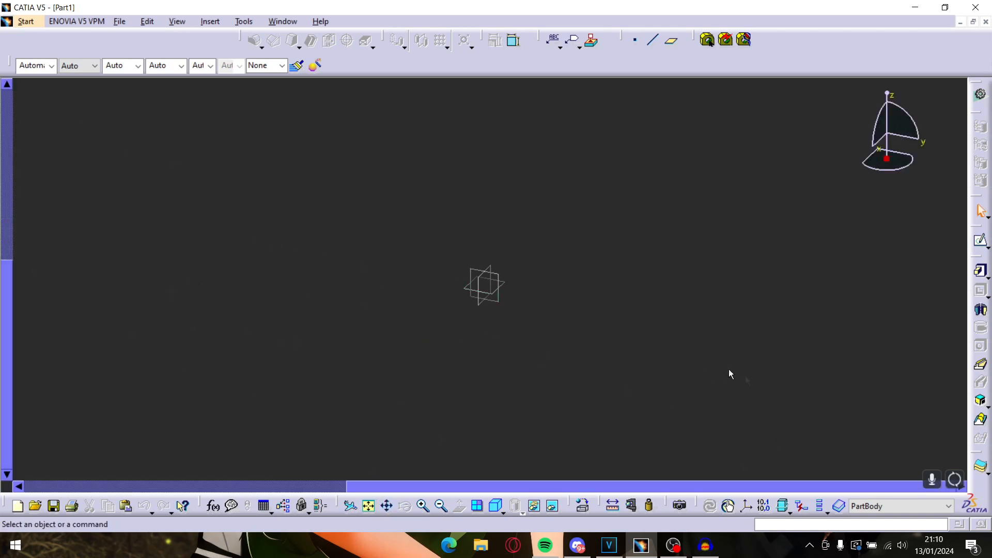
# Bring the specification tree back into view, pan it away once more, and toggle the tree display
pyautogui.click(386, 504)
pyautogui.moveTo(519, 413); pyautogui.dragTo(1, 237)
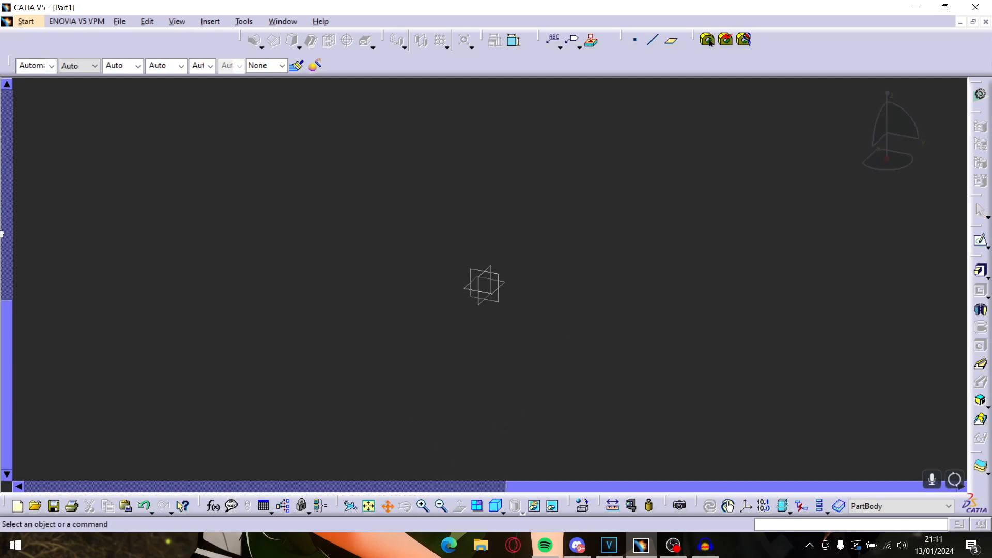
pyautogui.moveTo(13, 380); pyautogui.dragTo(5, 158)
pyautogui.moveTo(603, 489); pyautogui.dragTo(4, 421)
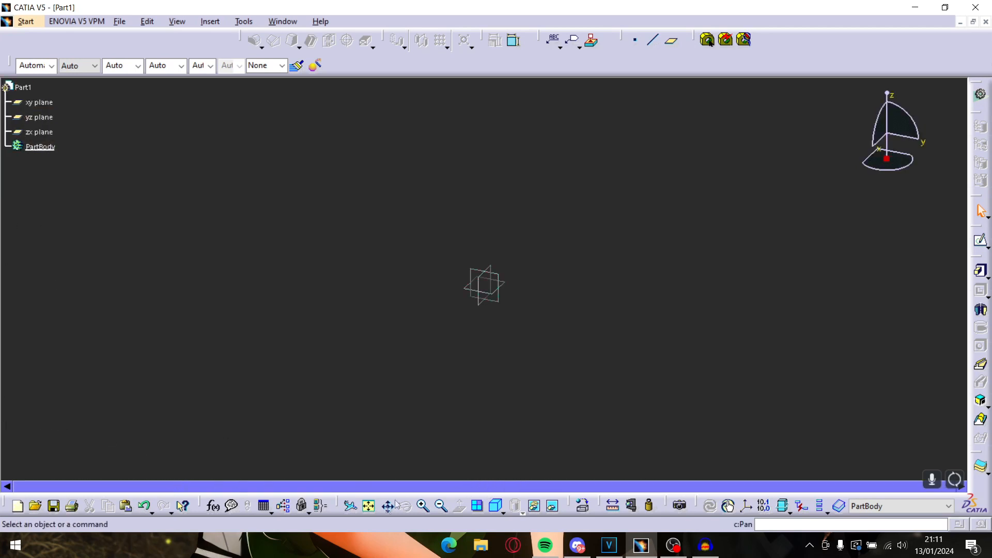
pyautogui.click(385, 510)
pyautogui.moveTo(393, 414); pyautogui.dragTo(269, 274)
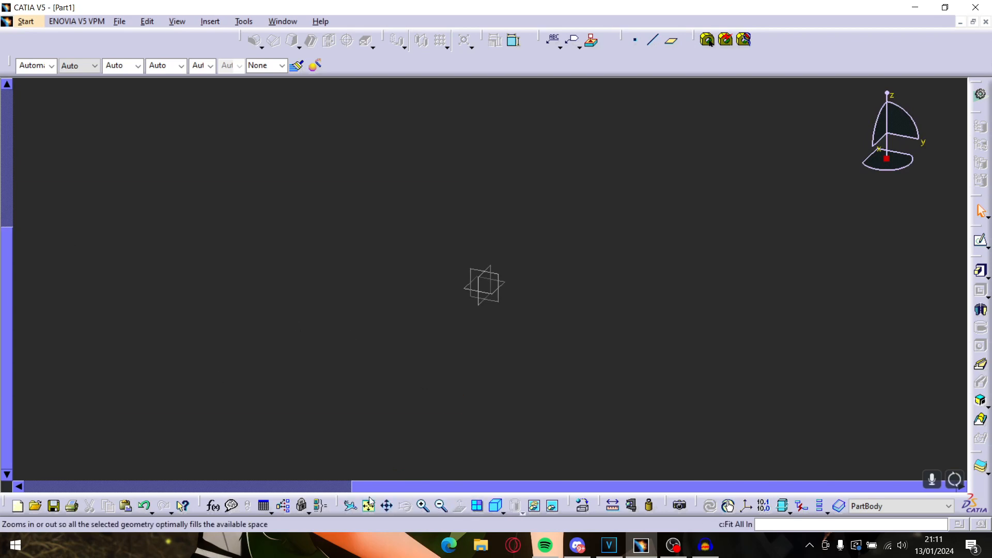
pyautogui.press('F3')
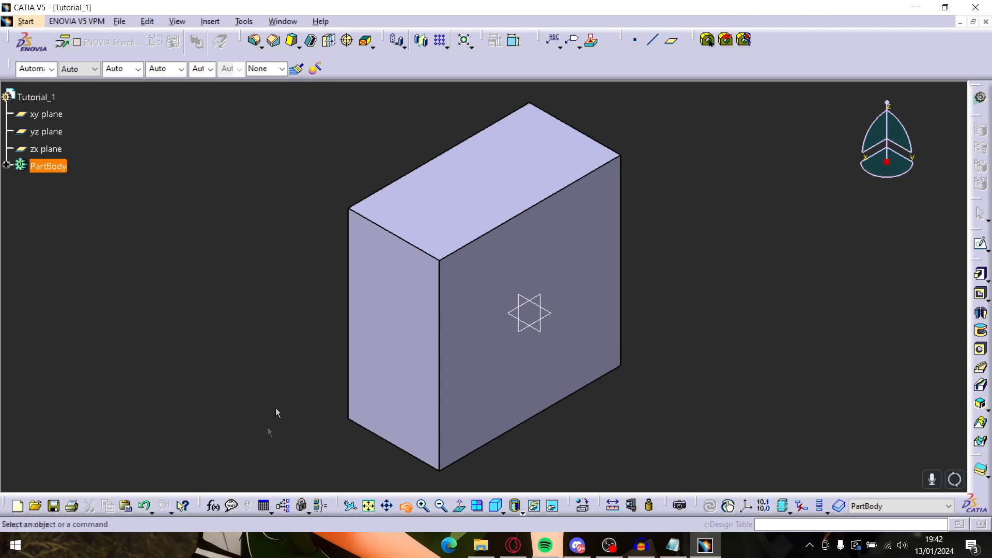
# Rotate the Tutorial_1 block freely and return it to the isometric view
pyautogui.moveTo(299, 329); pyautogui.dragTo(308, 376, button='middle')
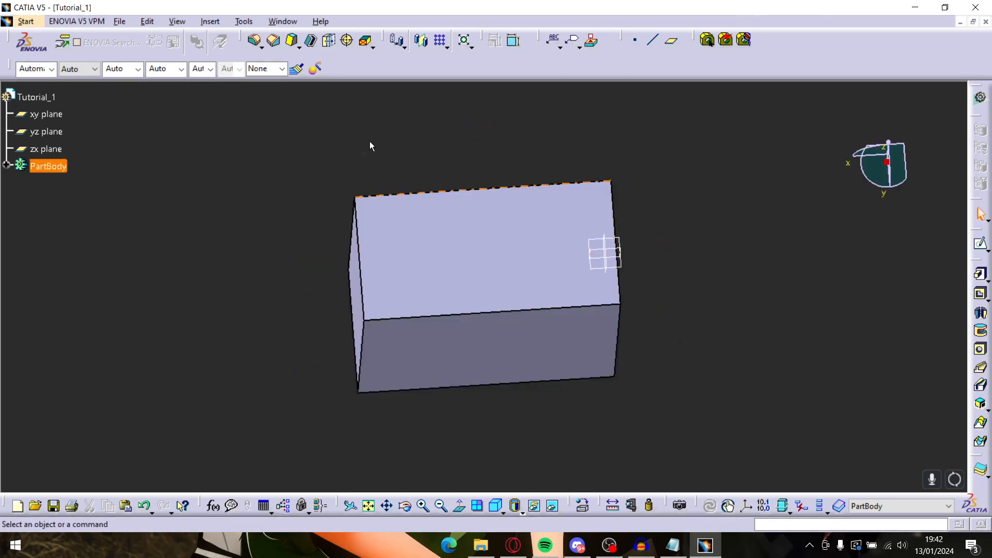
pyautogui.click(496, 506)
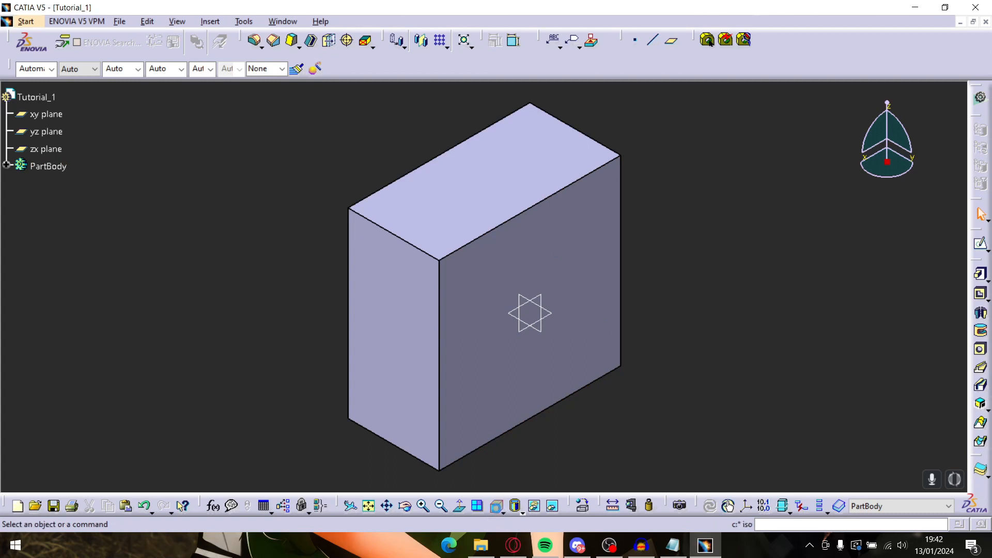
pyautogui.click(503, 511)
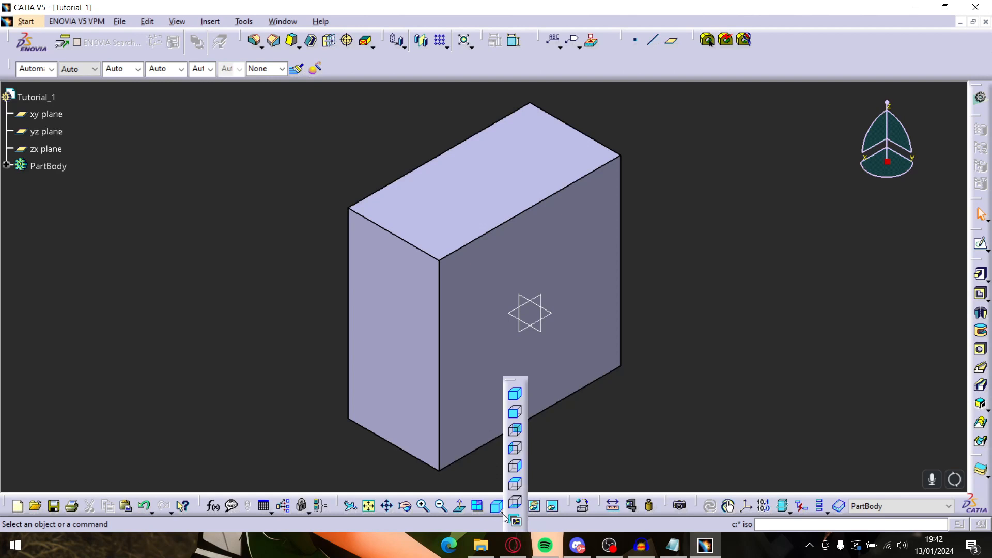
pyautogui.click(515, 394)
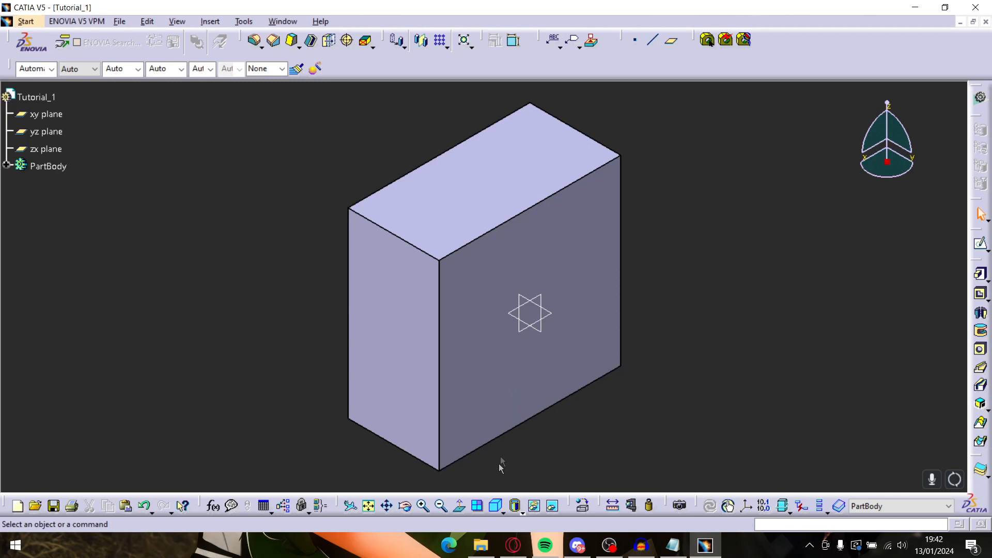
# Show the block in the front, back, left, top and bottom views, and return to the isometric view
pyautogui.click(499, 512)
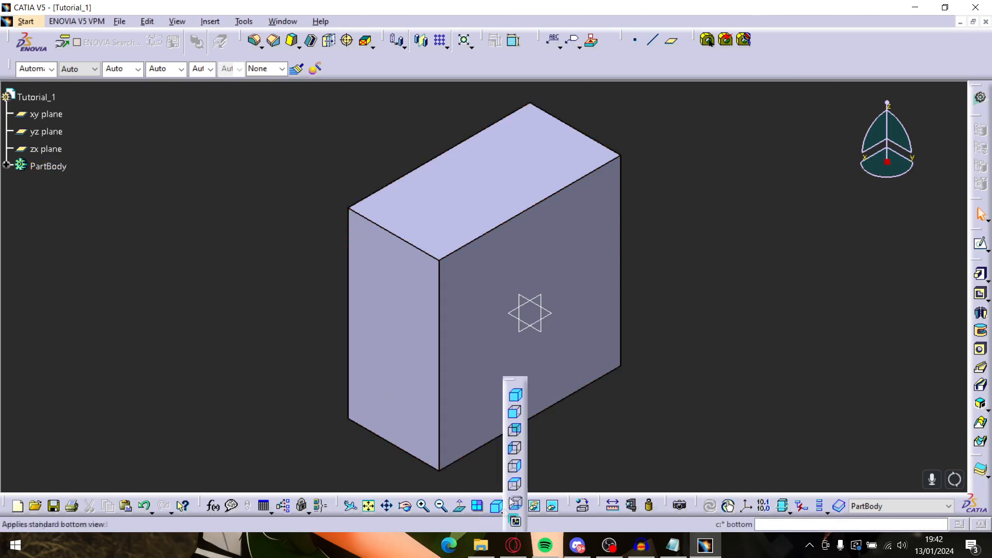
pyautogui.click(515, 414)
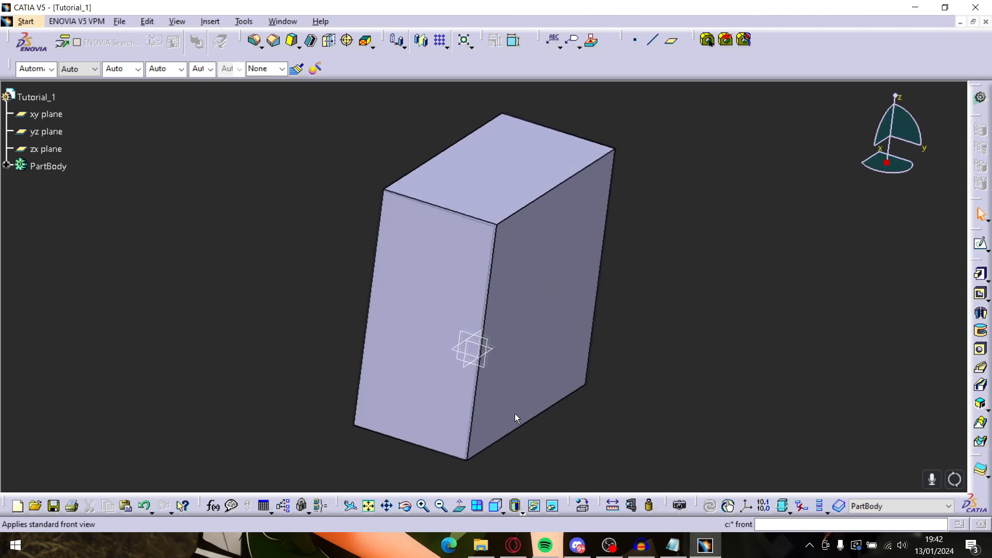
pyautogui.click(513, 512)
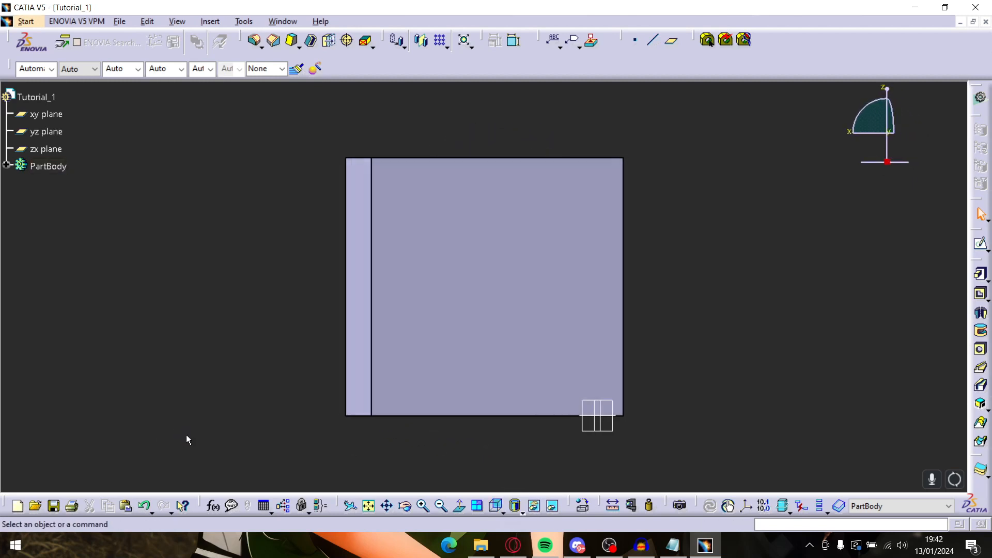
pyautogui.click(514, 510)
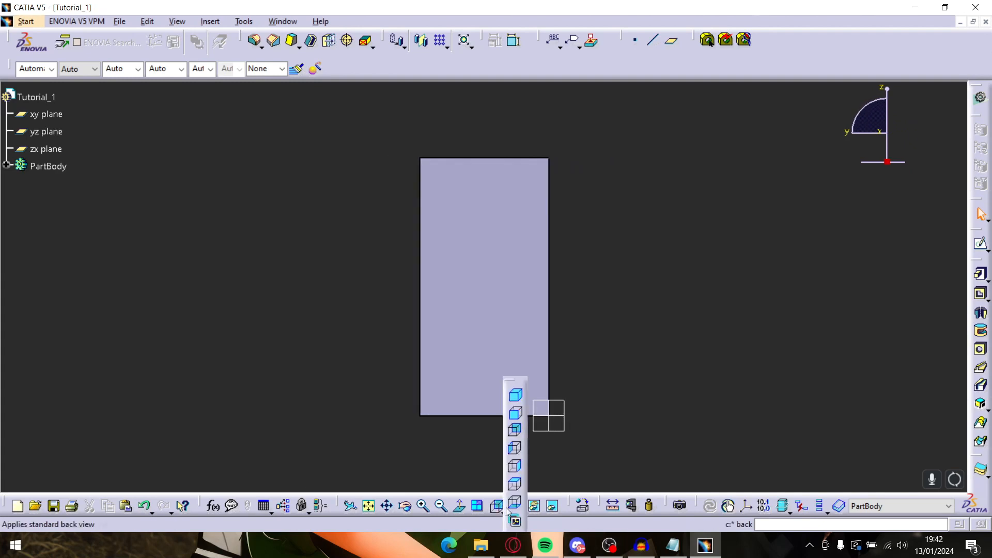
pyautogui.click(514, 453)
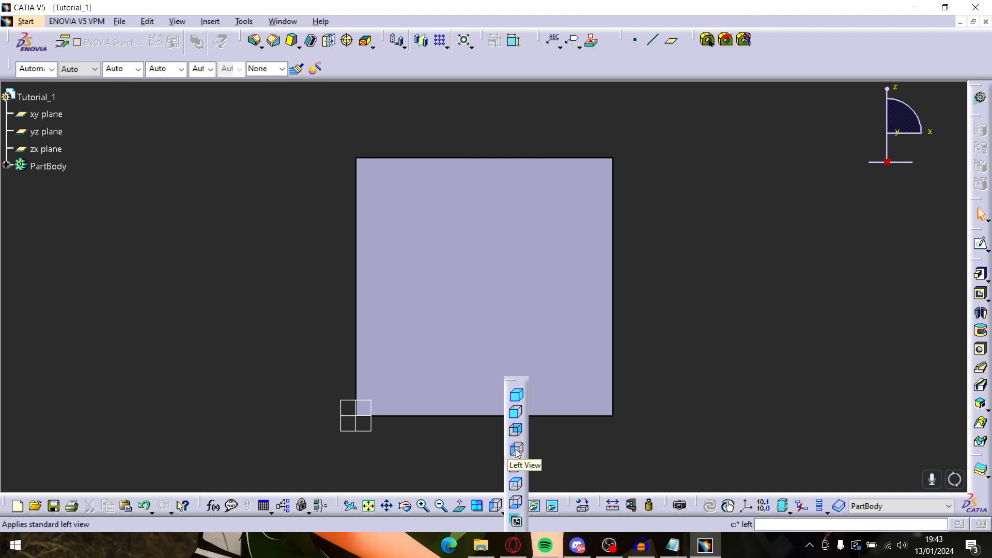
pyautogui.click(514, 484)
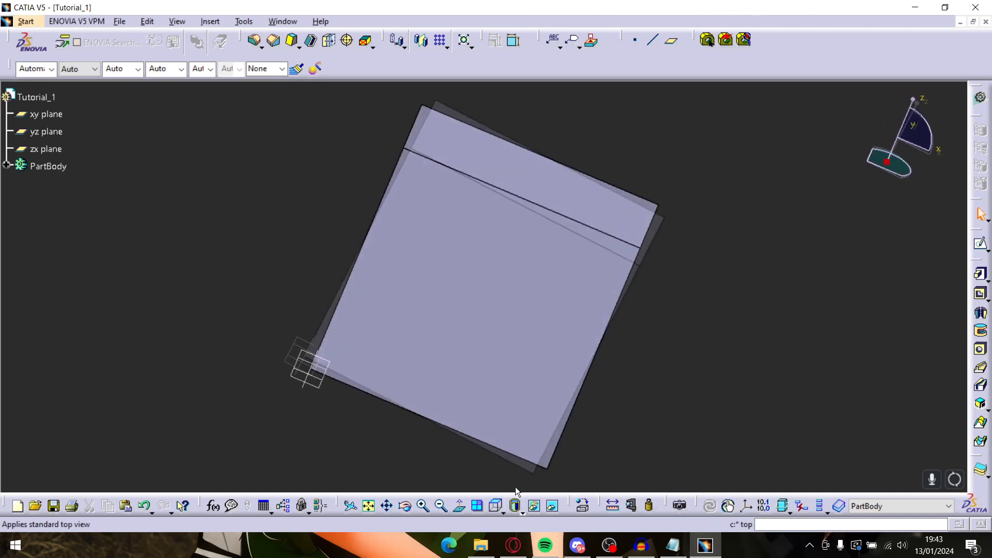
pyautogui.click(515, 502)
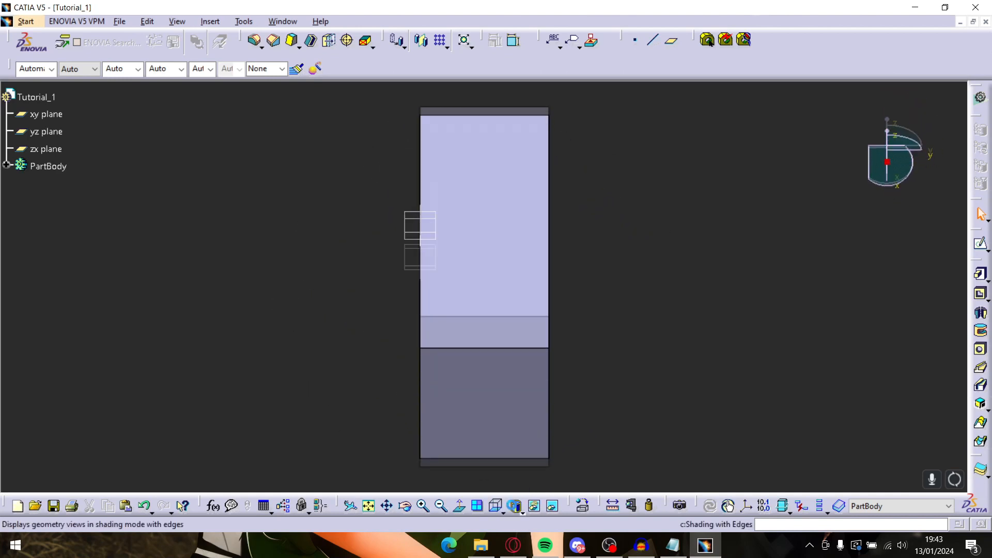
pyautogui.click(501, 511)
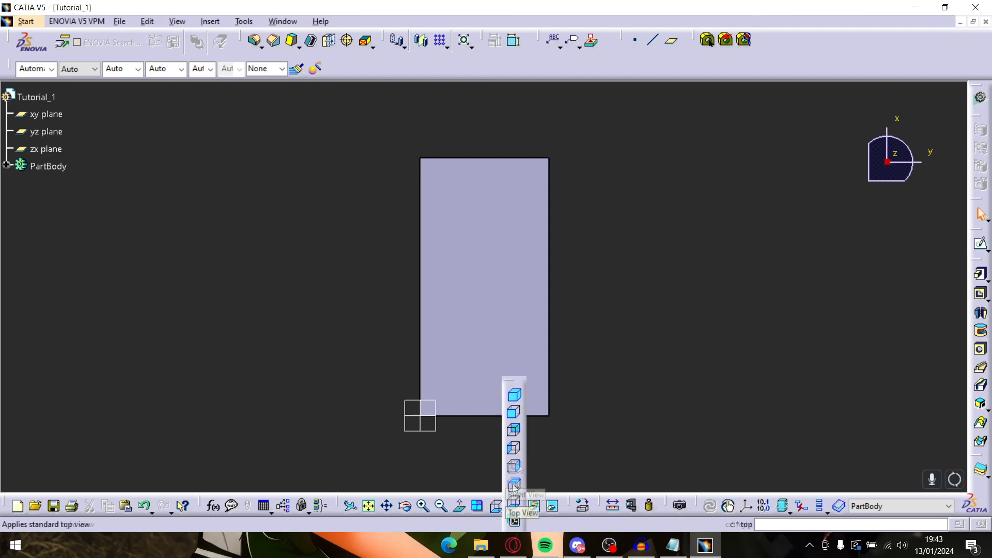
pyautogui.click(514, 396)
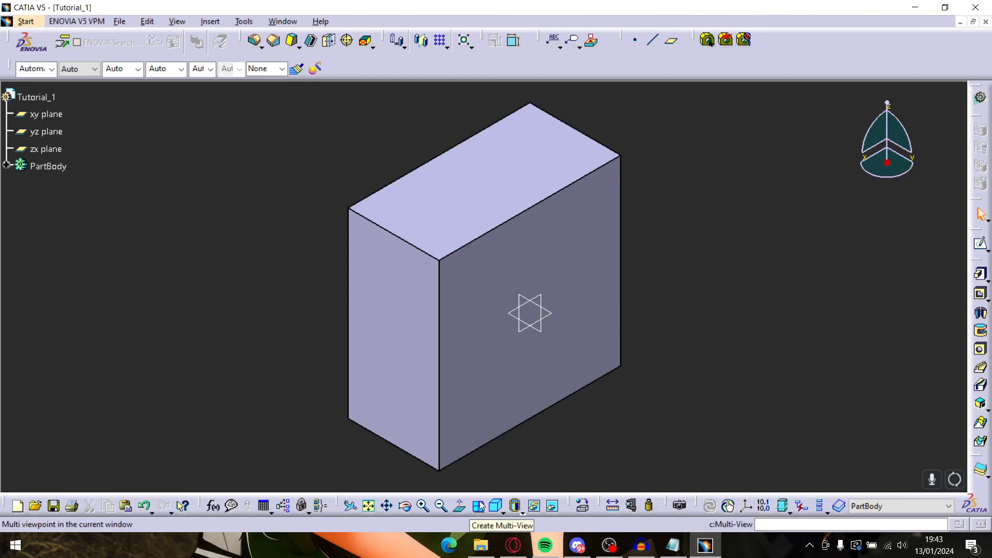
# Display the block in four simultaneous viewpoints, switch back to a single view, and restore the isometric orientation
pyautogui.moveTo(542, 300); pyautogui.dragTo(560, 382, button='middle')
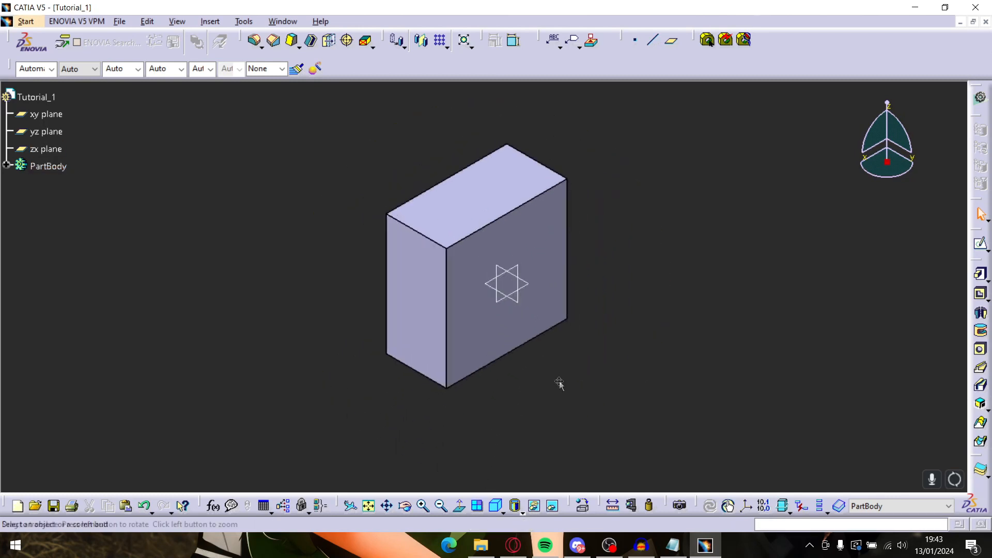
pyautogui.click(477, 505)
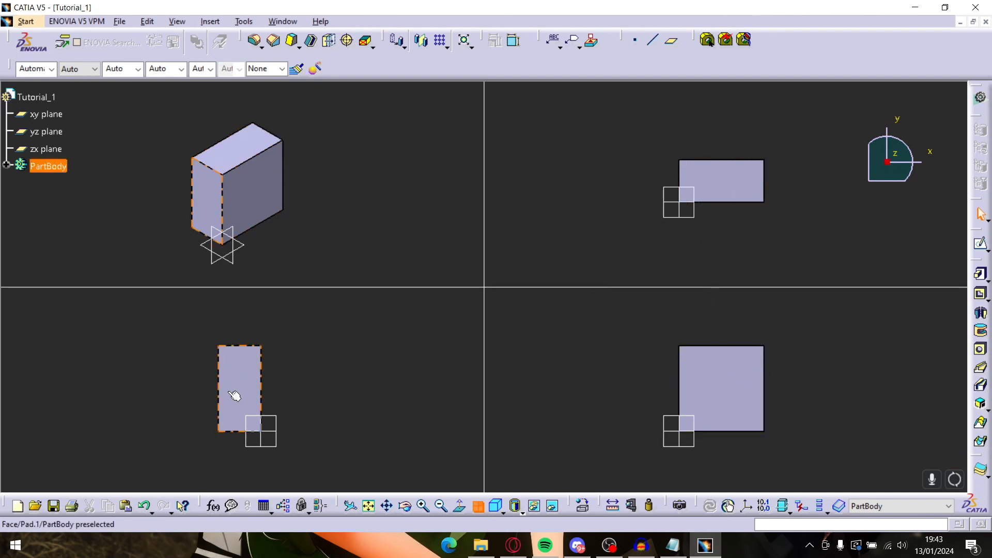
pyautogui.click(478, 508)
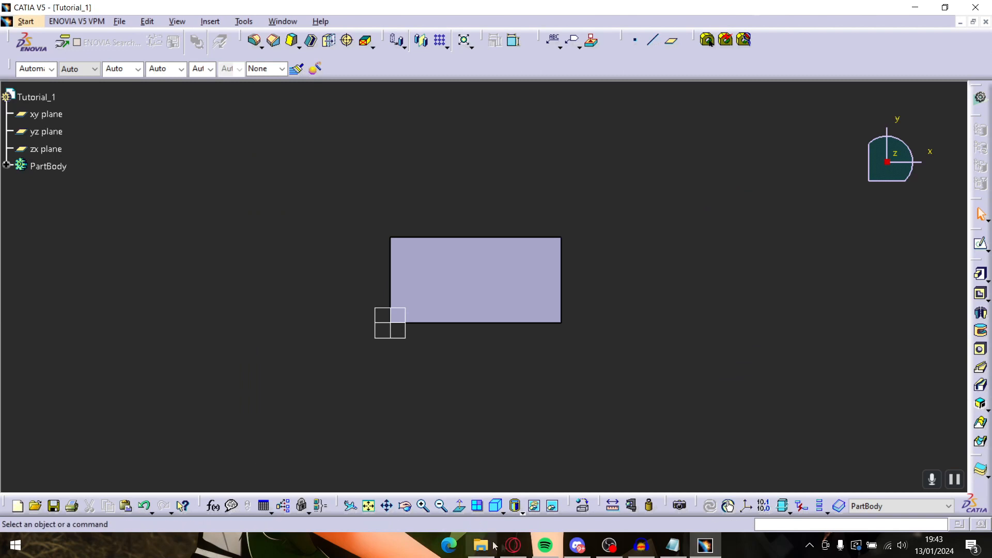
pyautogui.click(496, 506)
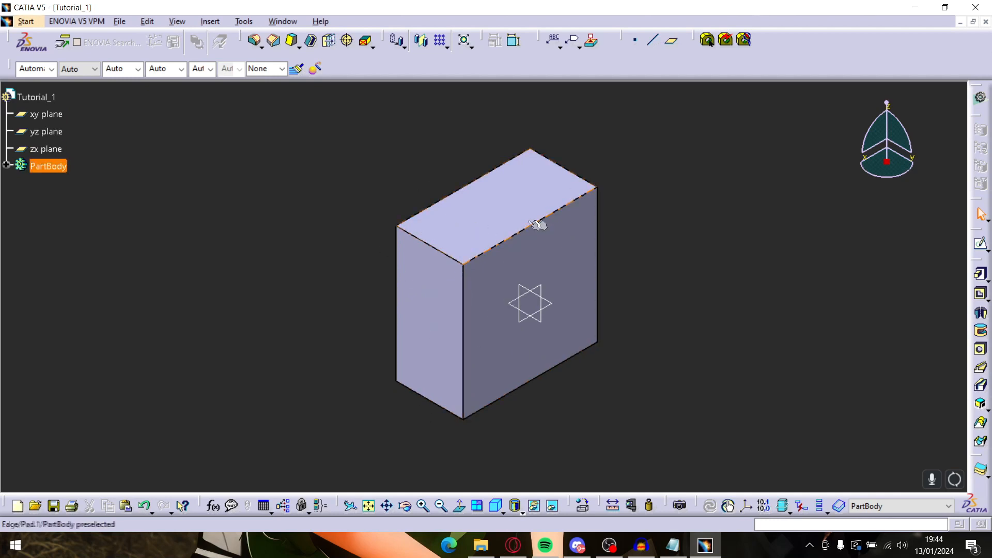
pyautogui.moveTo(560, 403); pyautogui.dragTo(592, 396, button='middle')
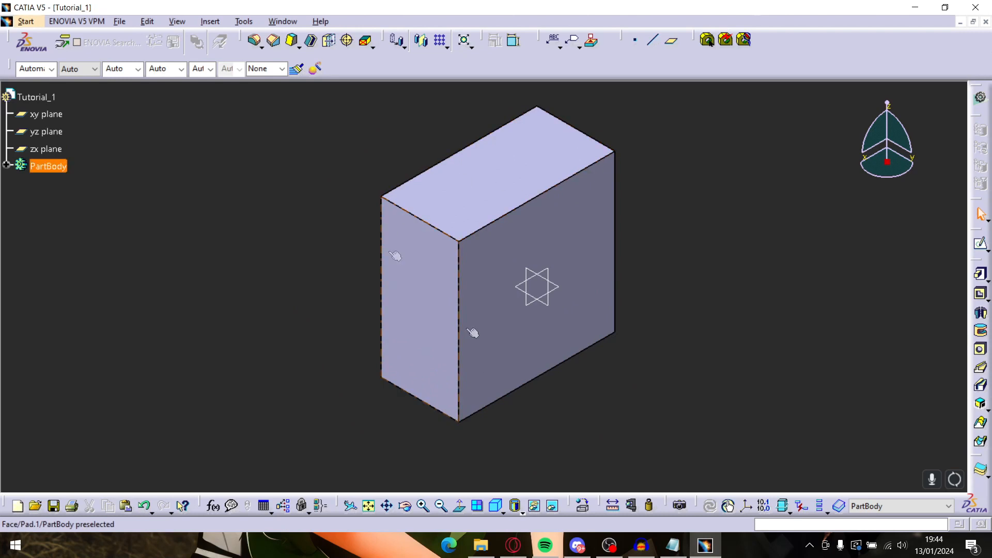
# Display the block with Shading with Edges and Hidden Edges, with Shading with Material, and finally with Shading with Edges
pyautogui.click(523, 511)
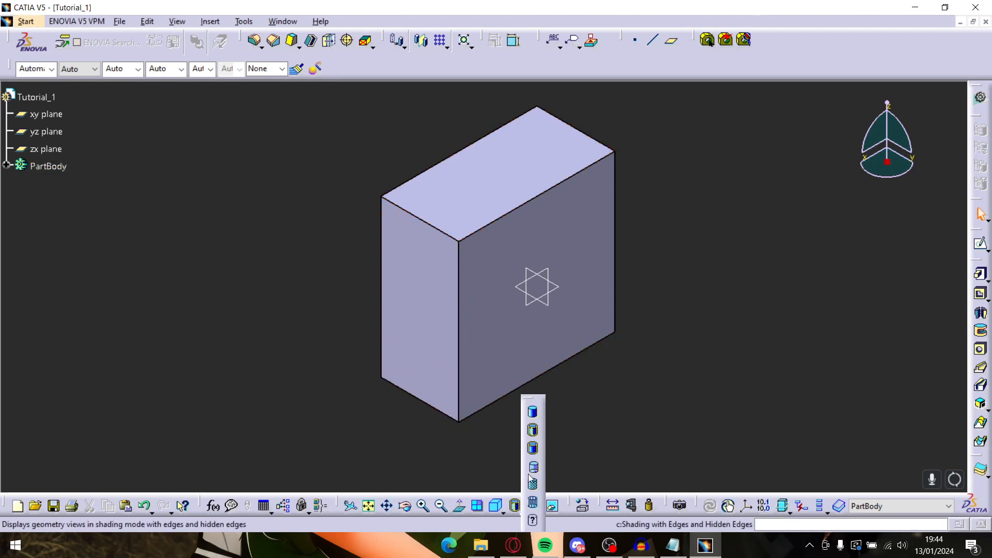
pyautogui.click(529, 468)
pyautogui.click(517, 510)
pyautogui.click(531, 487)
pyautogui.click(521, 514)
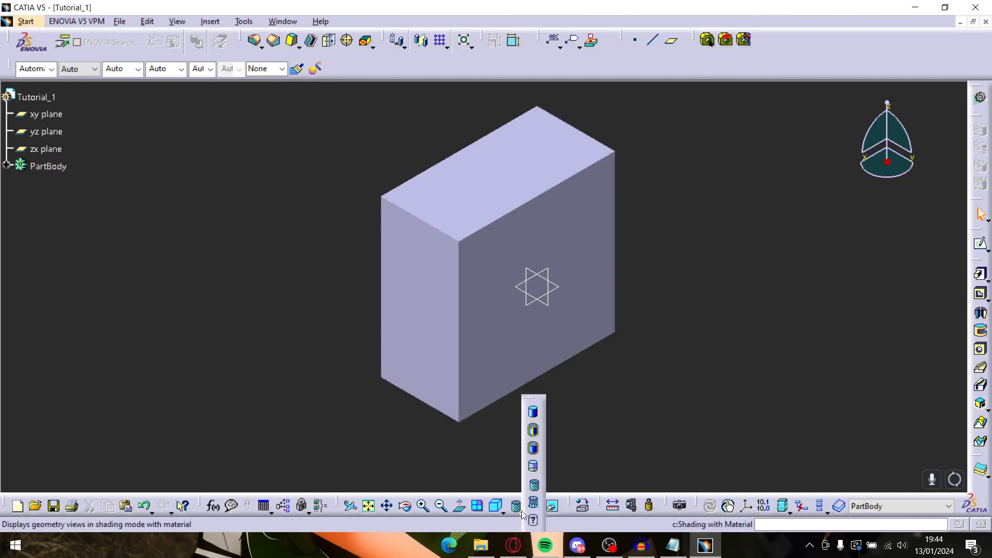
pyautogui.click(534, 428)
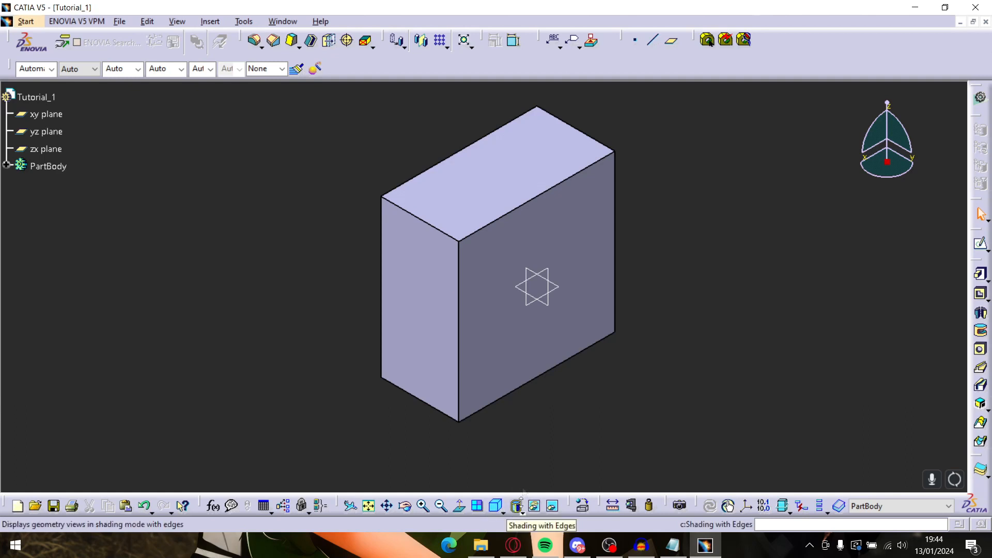
# Display the block with plain Shading, and switch it back to Shading with Edges
pyautogui.click(522, 513)
pyautogui.click(513, 512)
pyautogui.click(521, 513)
pyautogui.click(511, 507)
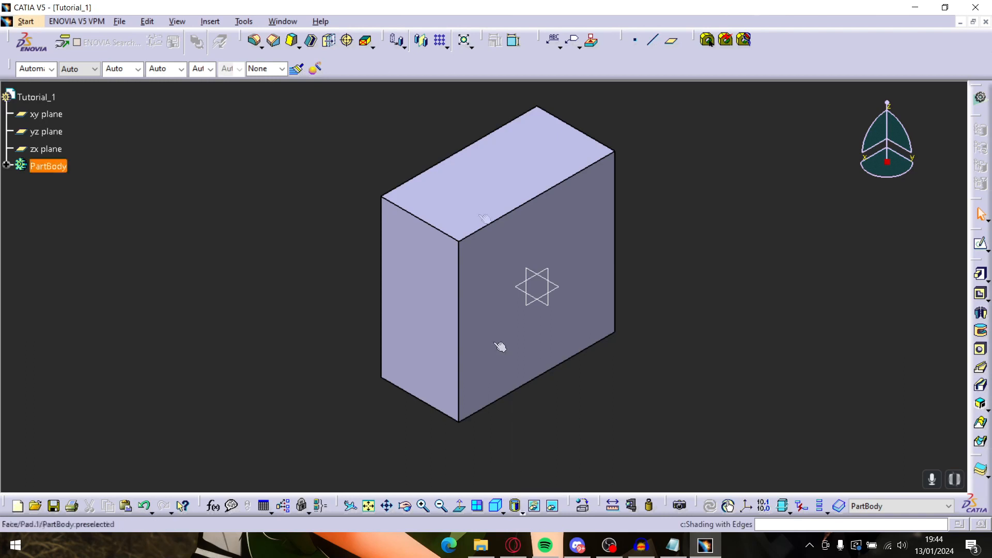
pyautogui.click(413, 215)
pyautogui.click(534, 448)
pyautogui.click(521, 512)
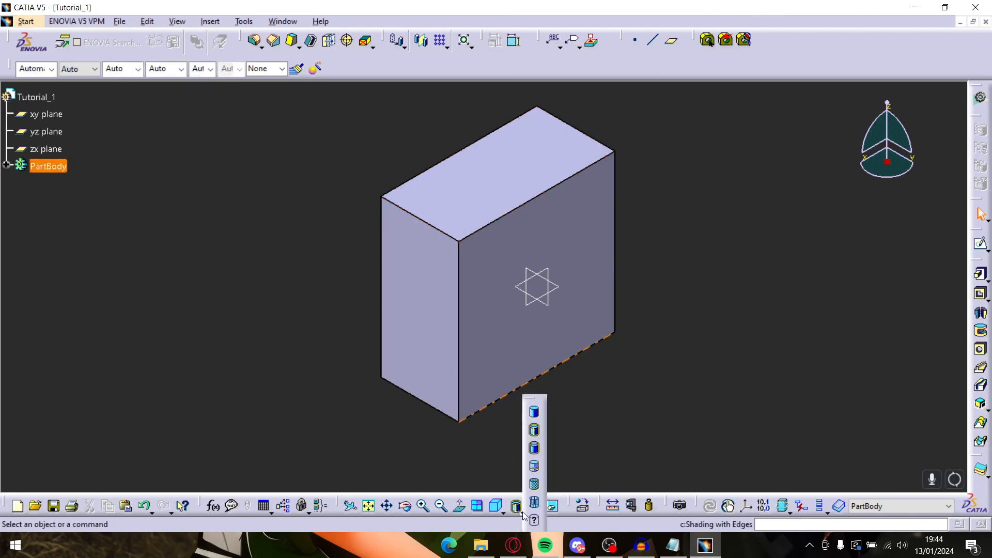
pyautogui.click(534, 412)
pyautogui.moveTo(479, 368); pyautogui.dragTo(507, 386, button='middle')
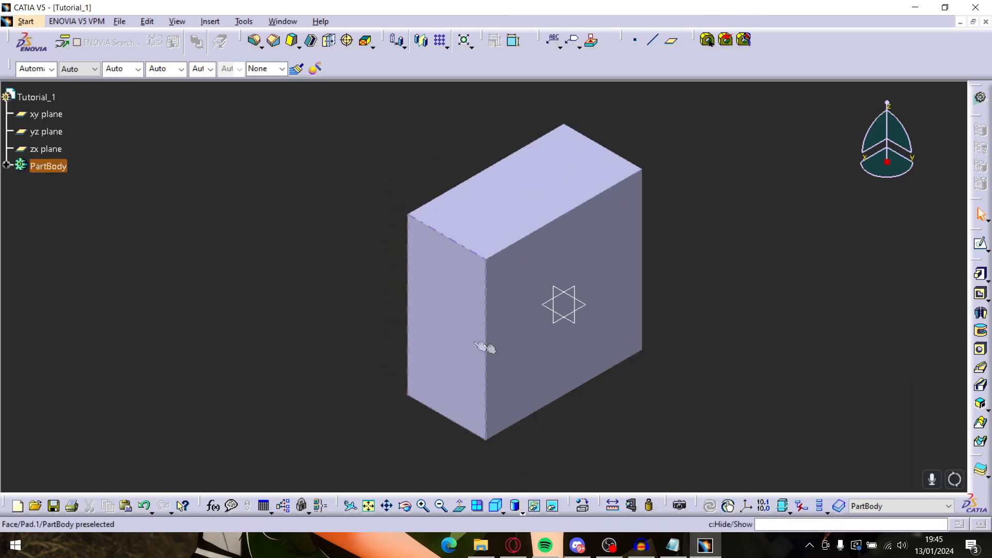
pyautogui.click(522, 512)
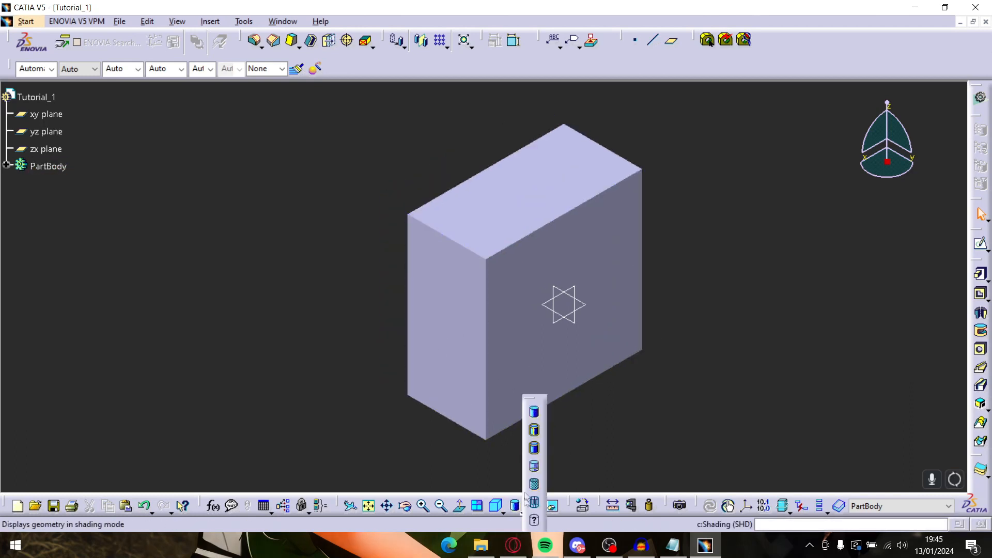
pyautogui.click(527, 430)
pyautogui.moveTo(350, 349); pyautogui.dragTo(326, 342, button='middle')
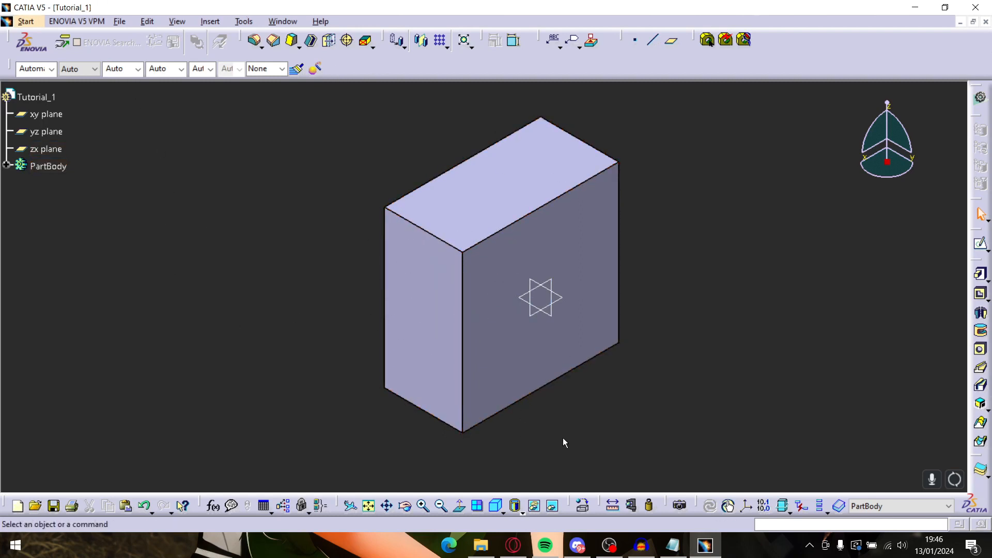
# Zoom the block in and out in increments with the Zoom In and Zoom Out commands
pyautogui.click(422, 506)
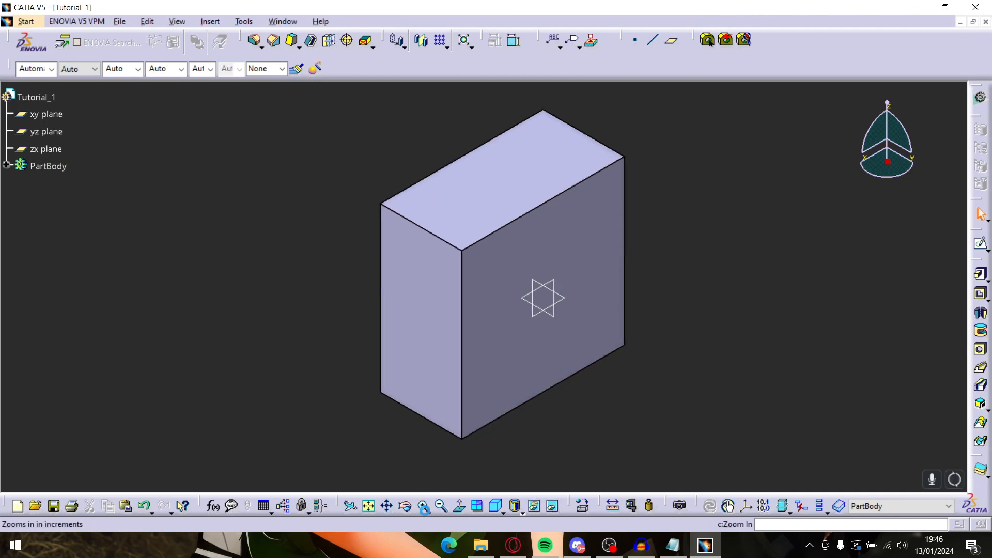
pyautogui.click(440, 506)
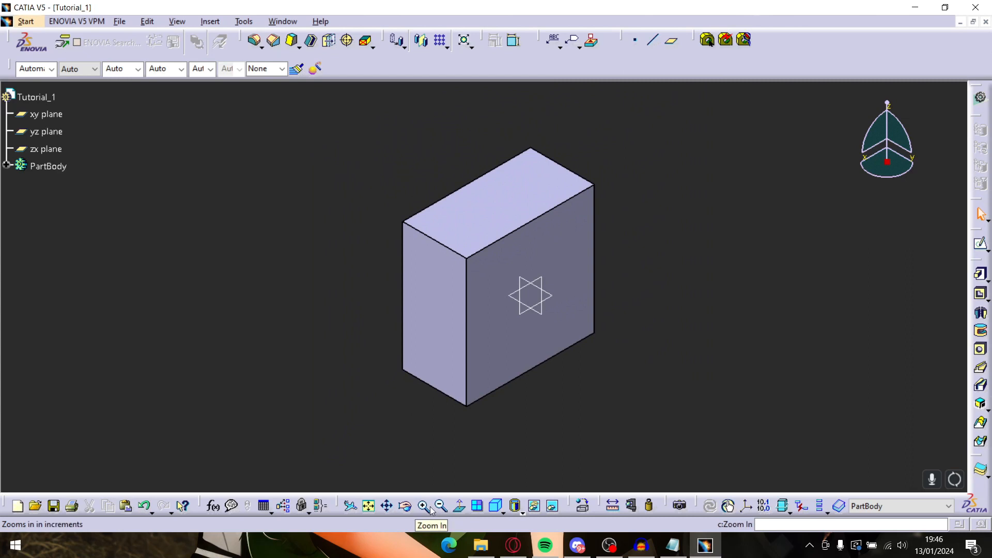
pyautogui.click(425, 507)
pyautogui.click(441, 505)
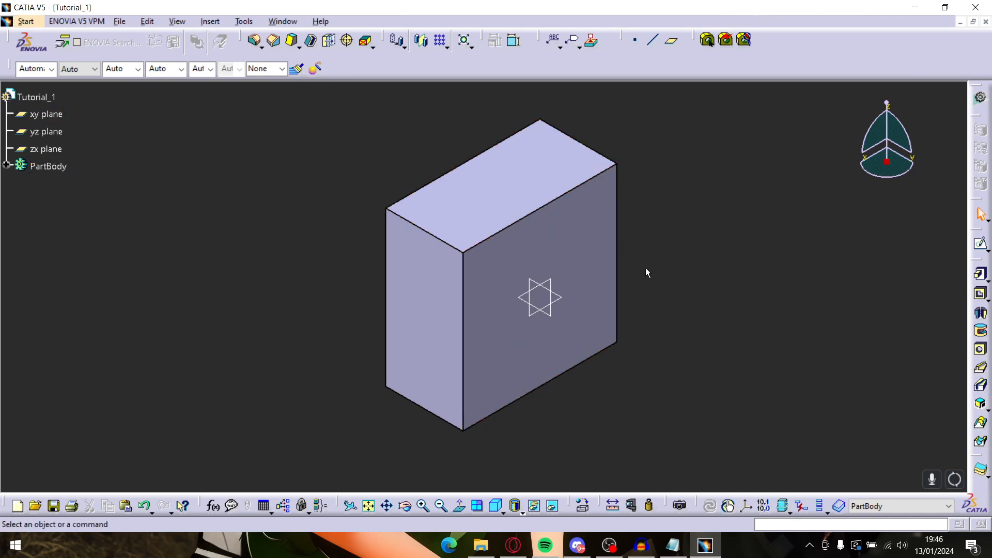
# Zoom the block freely with the mouse, and repeat one incremental zoom in and one zoom out
pyautogui.moveTo(646, 268); pyautogui.dragTo(646, 268, button='middle')
pyautogui.click(646, 270)
pyautogui.moveTo(646, 268); pyautogui.dragTo(645, 269, button='middle')
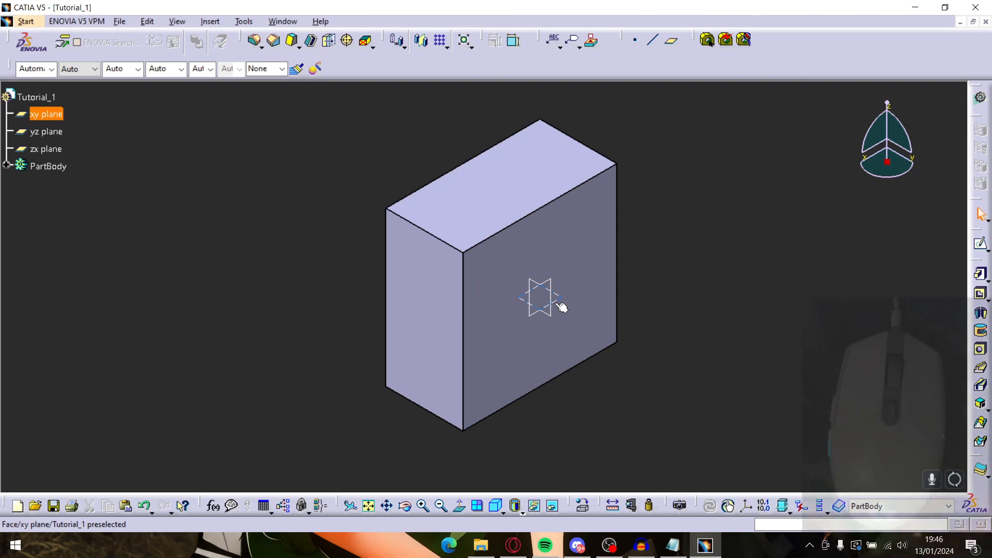
pyautogui.moveTo(349, 320)
pyautogui.mouseDown(button='middle')
pyautogui.moveTo(354, 250)
pyautogui.moveTo(339, 184)
pyautogui.moveTo(354, 339)
pyautogui.moveTo(348, 162)
pyautogui.moveTo(357, 325)
pyautogui.moveTo(354, 310)
pyautogui.mouseUp(button='middle')
pyautogui.click(348, 324)
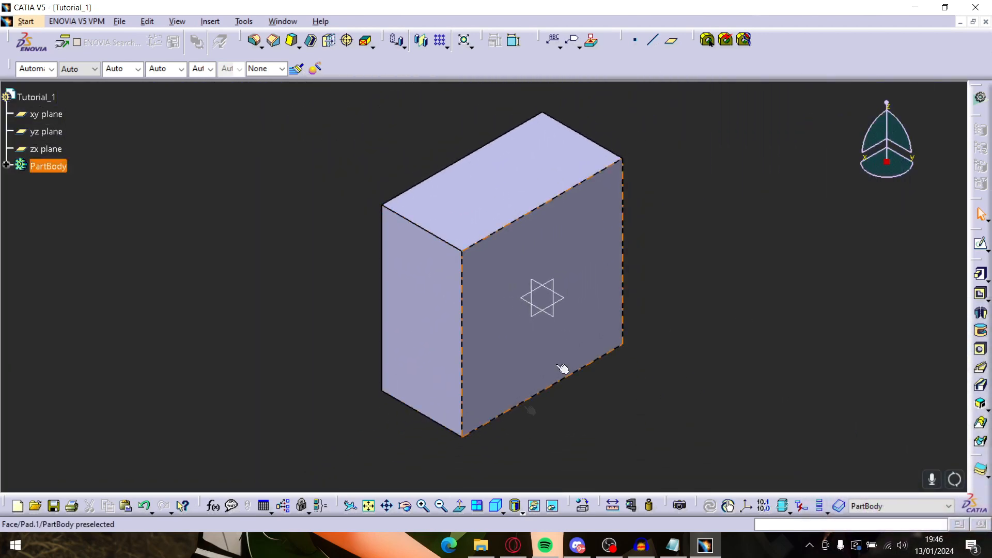
pyautogui.click(422, 505)
pyautogui.click(442, 505)
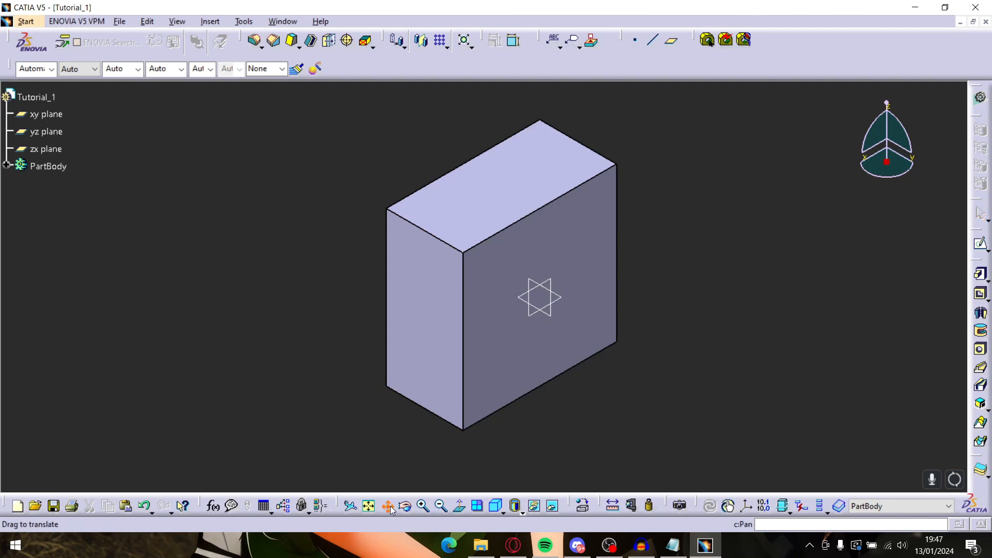
# Pan the block around the viewport in several directions and bring it back near the centre
pyautogui.moveTo(719, 341); pyautogui.dragTo(677, 349, button='middle')
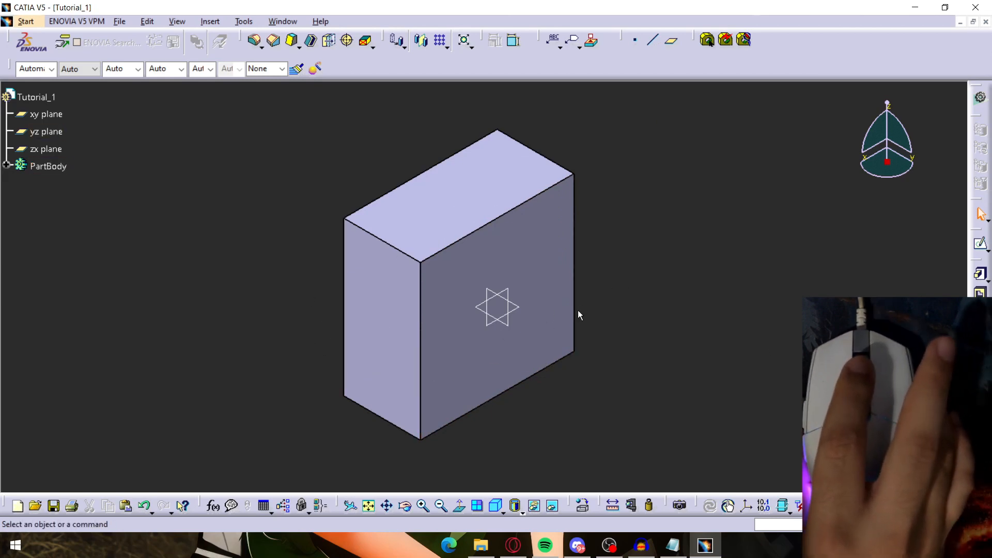
pyautogui.moveTo(341, 336)
pyautogui.mouseDown(button='middle')
pyautogui.moveTo(547, 338)
pyautogui.moveTo(546, 329)
pyautogui.moveTo(300, 372)
pyautogui.mouseUp(button='middle')
pyautogui.moveTo(359, 429); pyautogui.dragTo(445, 288, button='middle')
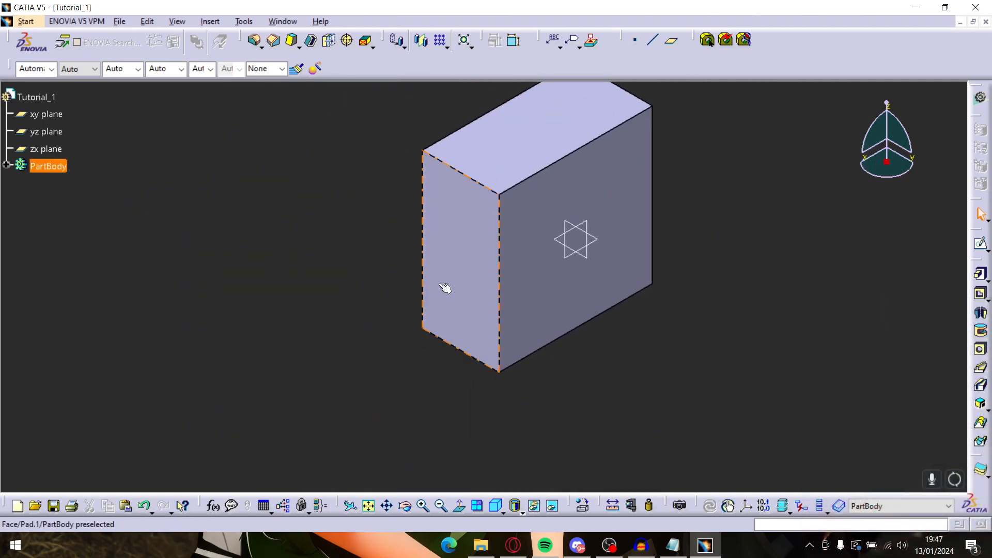
pyautogui.moveTo(385, 174); pyautogui.dragTo(226, 264, button='middle')
pyautogui.moveTo(645, 242); pyautogui.dragTo(841, 254, button='middle')
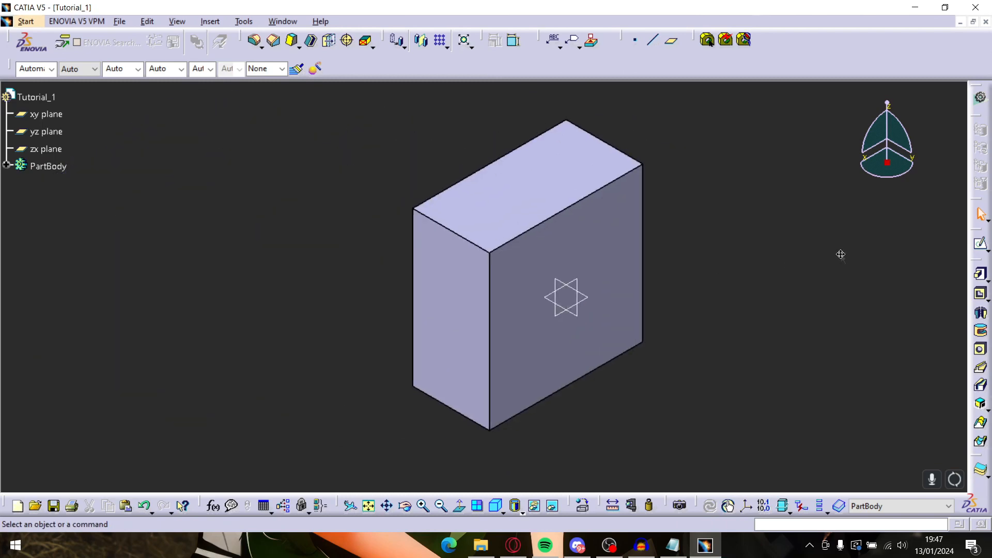
pyautogui.moveTo(481, 467); pyautogui.dragTo(444, 463, button='middle')
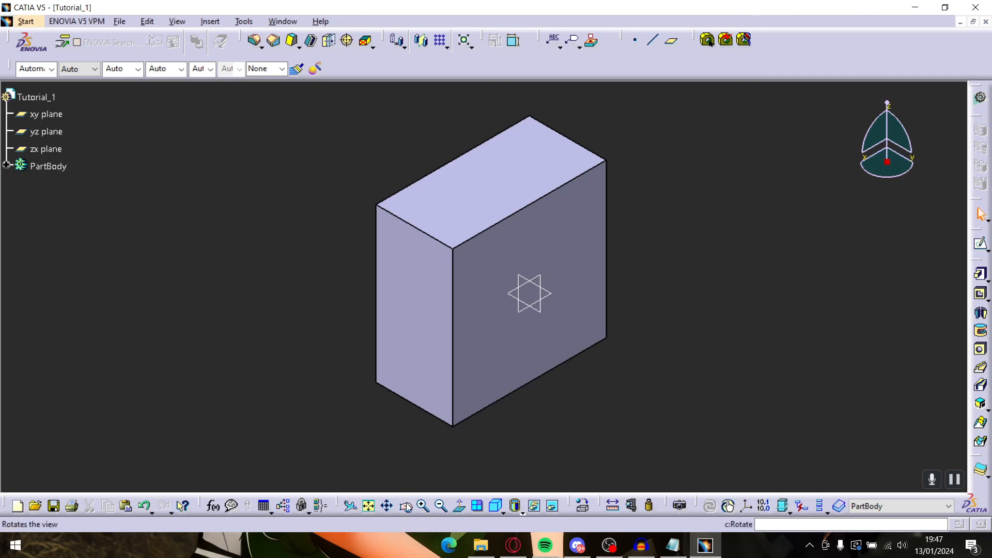
# Rotate the block freely, bring the specification tree back into place, and restore the isometric view
pyautogui.moveTo(335, 366); pyautogui.dragTo(434, 261)
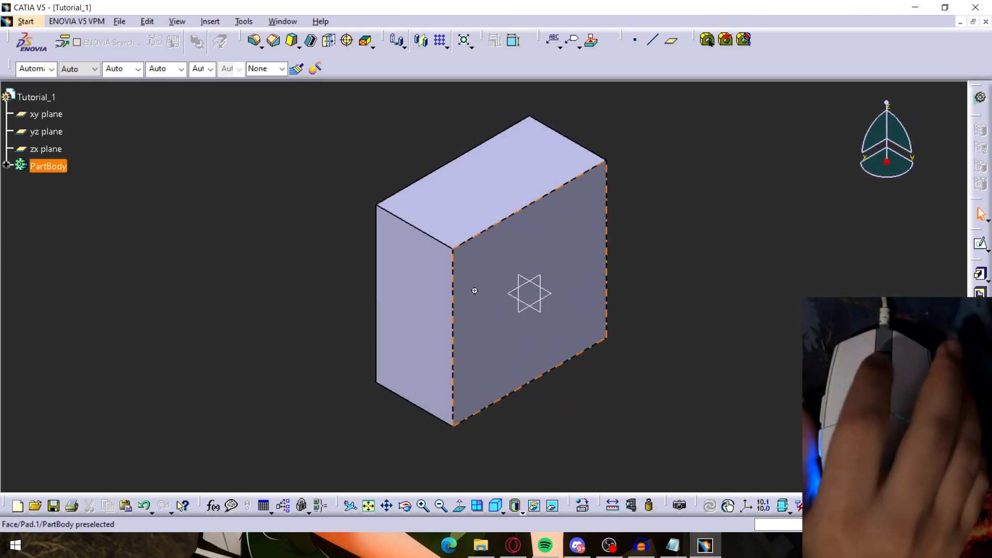
pyautogui.moveTo(475, 290); pyautogui.dragTo(447, 270, button='middle')
pyautogui.moveTo(325, 297); pyautogui.dragTo(407, 393, button='middle')
pyautogui.scroll(-1, 443, 408)
pyautogui.moveTo(455, 312); pyautogui.dragTo(366, 244, button='middle')
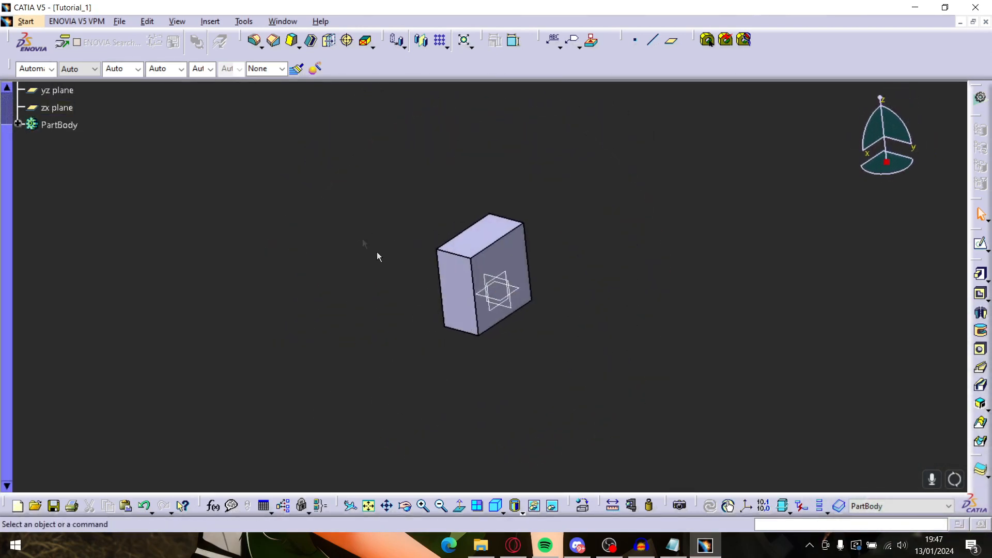
pyautogui.scroll(1, 197, 342)
pyautogui.moveTo(473, 417); pyautogui.dragTo(473, 320, button='middle')
pyautogui.click(496, 506)
# Combine free zooming, panning and rotation to inspect the block from several sides, including its underside
pyautogui.keyDown('ctrl'); pyautogui.moveTo(529, 250); pyautogui.dragTo(315, 324, button='middle'); pyautogui.keyUp('ctrl')
pyautogui.moveTo(316, 324); pyautogui.dragTo(878, 334, button='middle')
pyautogui.moveTo(878, 334); pyautogui.dragTo(435, 356, button='middle')
pyautogui.moveTo(435, 356); pyautogui.dragTo(481, 315, button='middle')
pyautogui.moveTo(480, 315); pyautogui.dragTo(465, 222, button='middle')
pyautogui.moveTo(465, 223); pyautogui.dragTo(393, 418, button='middle')
pyautogui.keyDown('ctrl'); pyautogui.moveTo(421, 271); pyautogui.dragTo(427, 455, button='middle'); pyautogui.keyUp('ctrl')
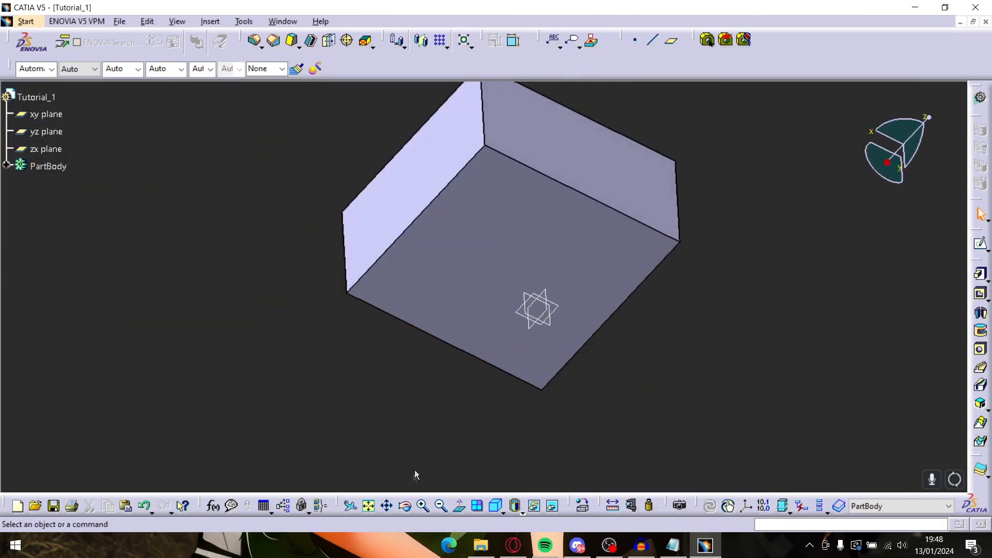
pyautogui.moveTo(385, 424); pyautogui.dragTo(439, 517, button='middle')
# Turn the block several times with the Rotate command, shift it with Pan, and enlarge it with Zoom In
pyautogui.click(425, 511)
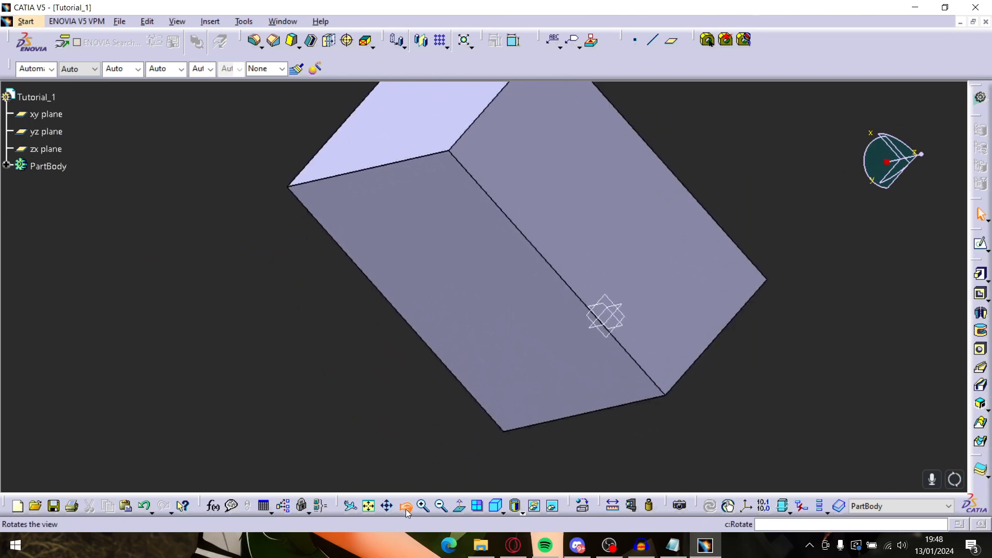
pyautogui.moveTo(337, 369); pyautogui.dragTo(604, 316)
pyautogui.click(406, 507)
pyautogui.moveTo(428, 443); pyautogui.dragTo(513, 174)
pyautogui.click(409, 512)
pyautogui.moveTo(403, 452); pyautogui.dragTo(447, 177)
pyautogui.click(384, 510)
pyautogui.moveTo(506, 368); pyautogui.dragTo(398, 354)
pyautogui.click(424, 509)
pyautogui.click(429, 510)
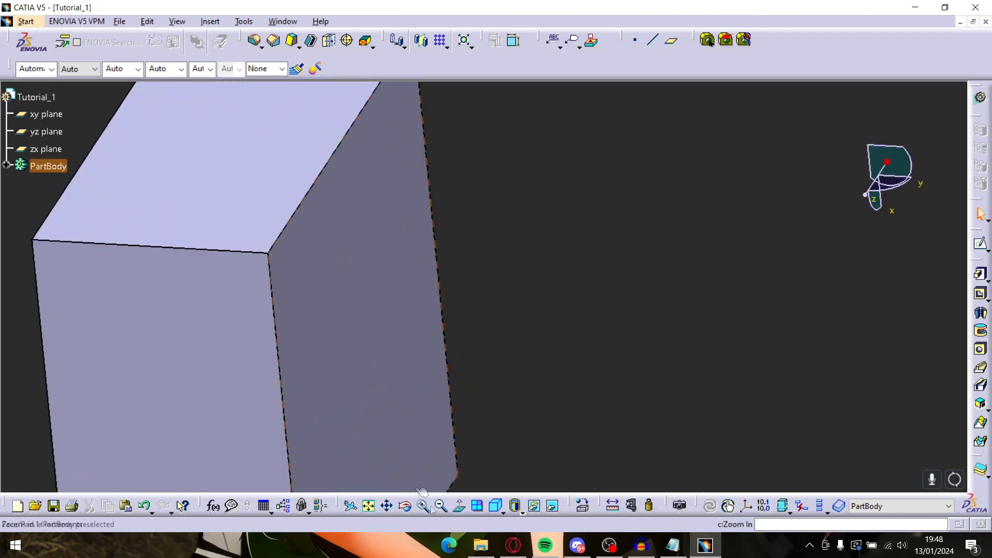
# Bring the whole block back into view and apply the standard isometric view
pyautogui.moveTo(357, 281); pyautogui.dragTo(505, 377, button='middle')
pyautogui.moveTo(505, 376); pyautogui.dragTo(475, 334, button='middle')
pyautogui.click(496, 506)
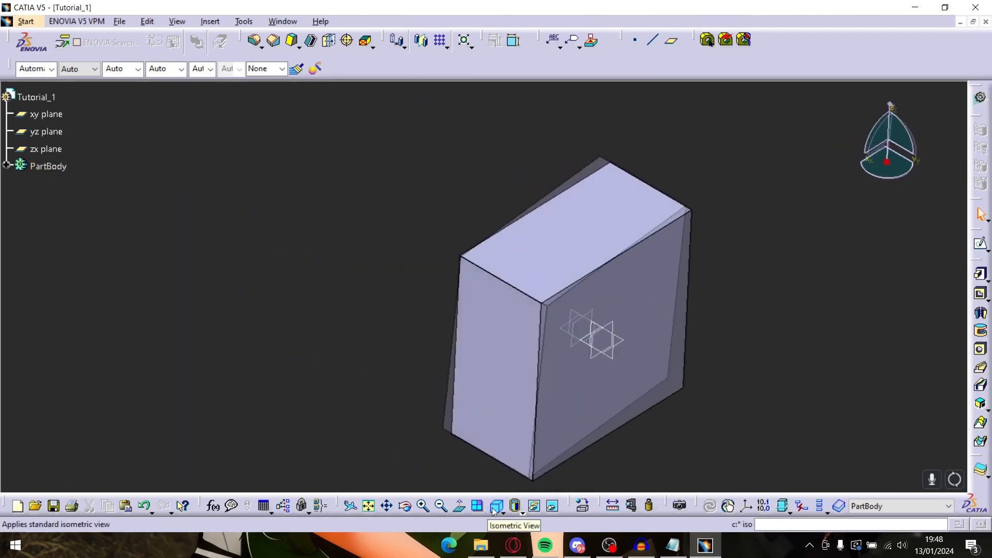